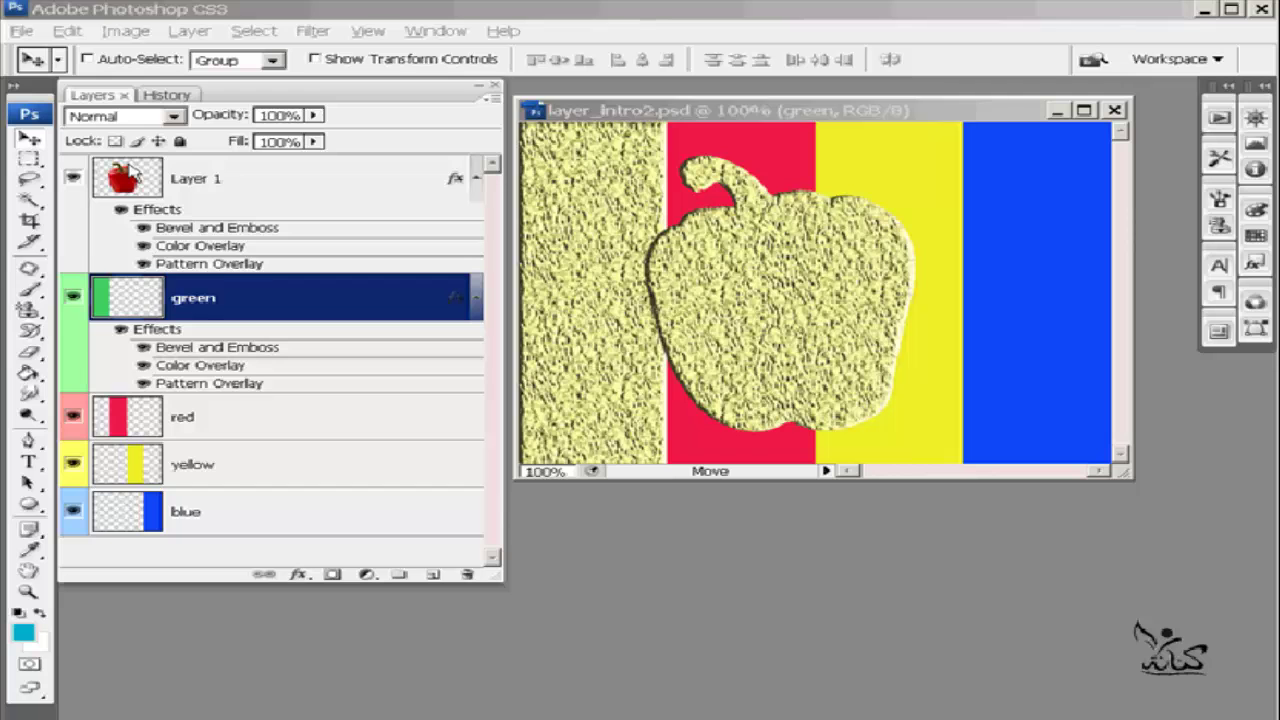
Open Layer 1's Layer Style blending options, keeping Normal, and move the dialog aside
left_click(175, 117)
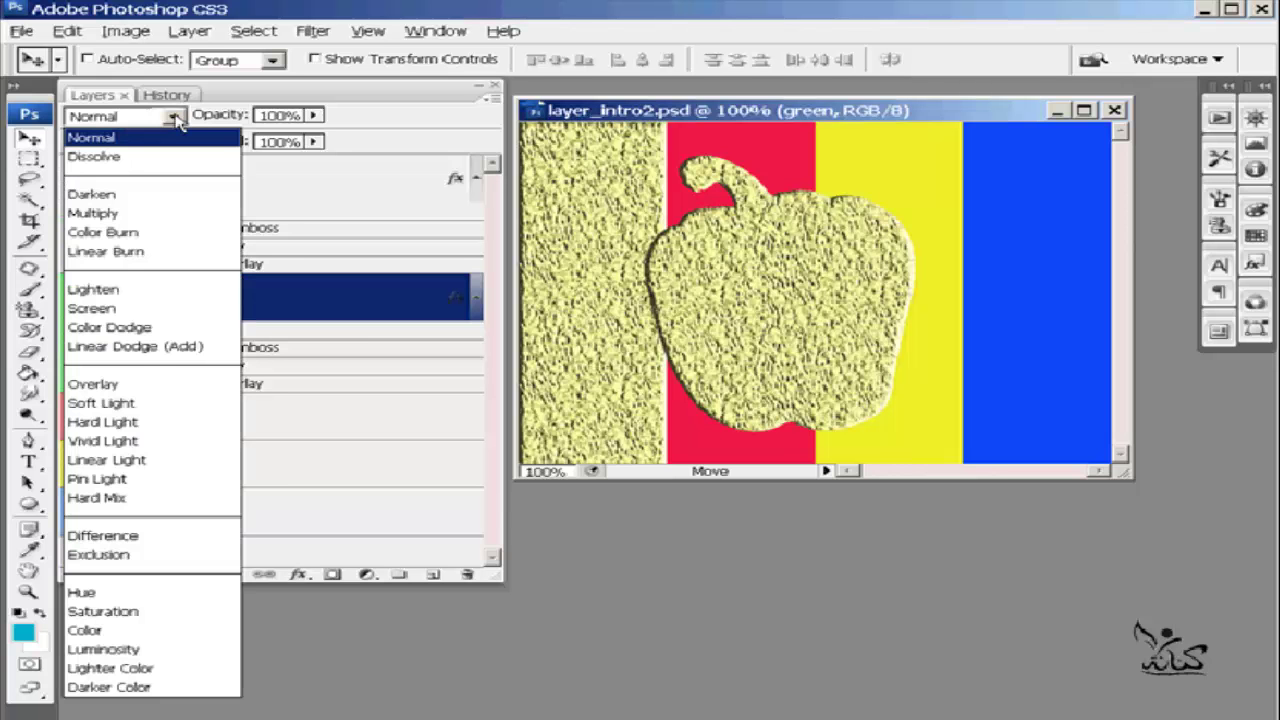
left_click(175, 117)
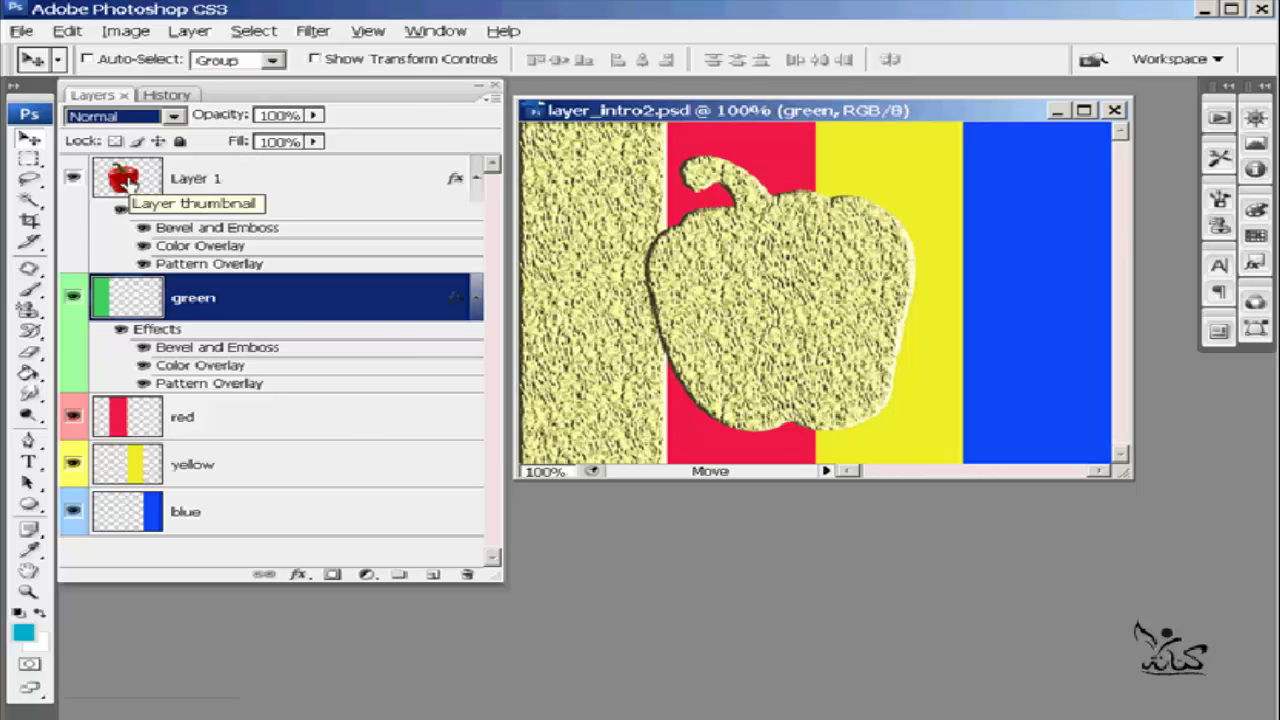
double_click(127, 183)
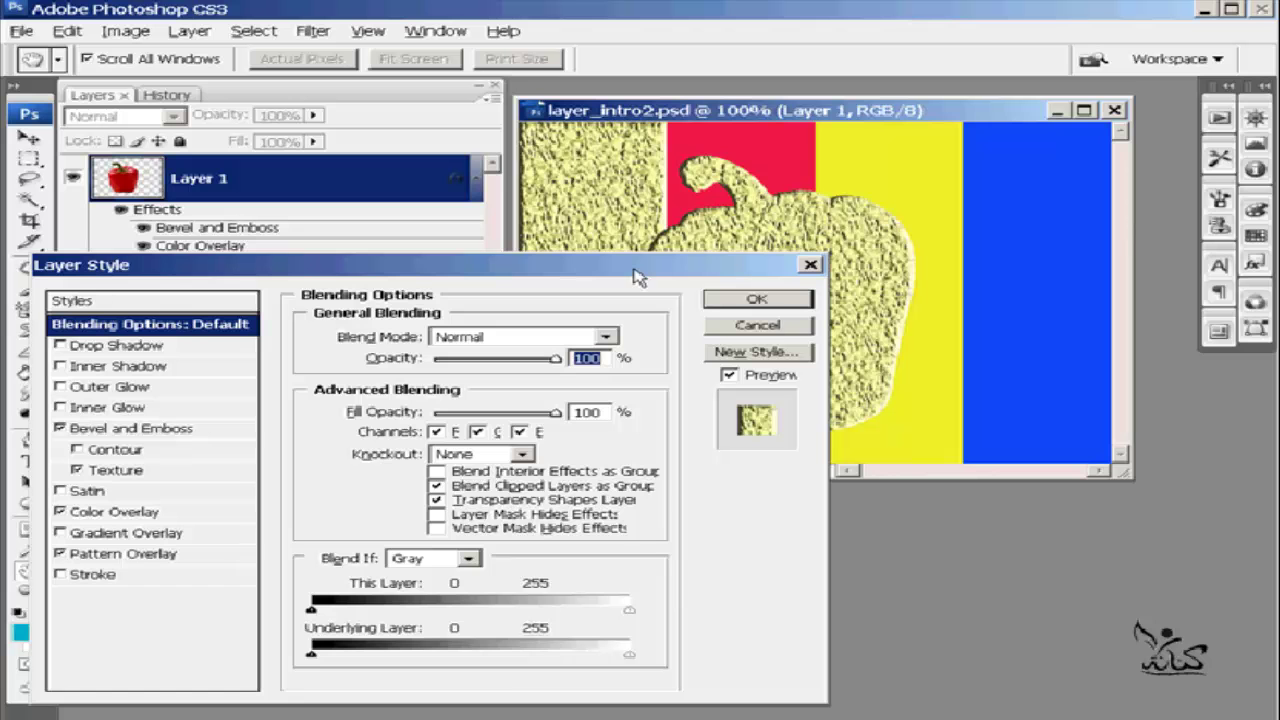
mouse_move(500, 268)
left_mouse_down()
mouse_move(715, 260)
mouse_move(710, 272)
left_mouse_up()
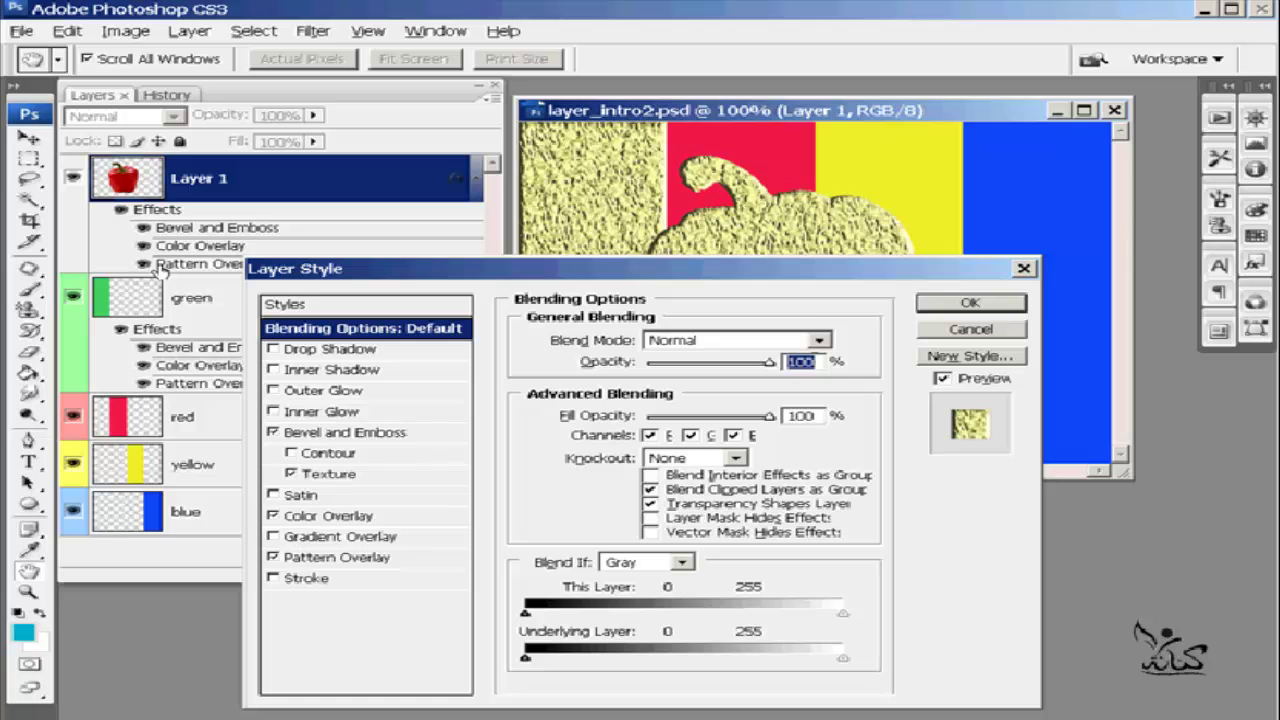
left_click_drag(790, 256, 398, 215)
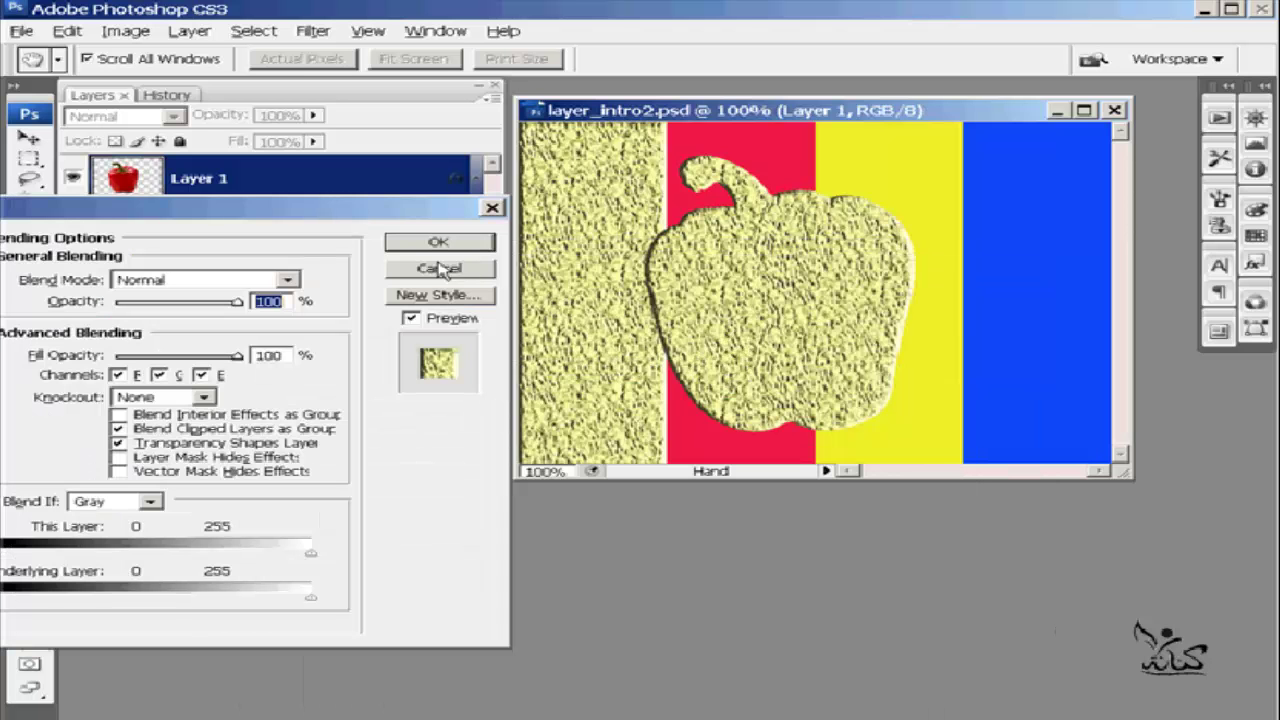
Preview Dissolve, Darken, Soft Light and Hard Mix blend modes on the pepper
left_click(288, 281)
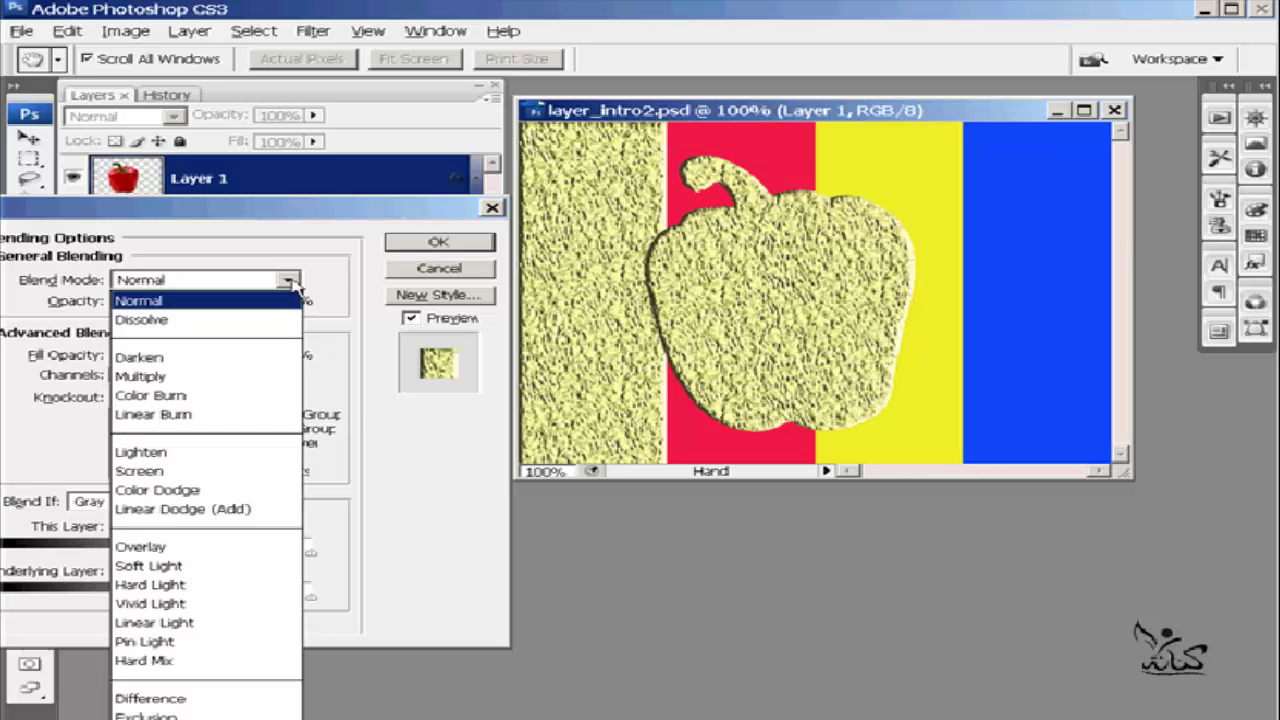
left_click(213, 320)
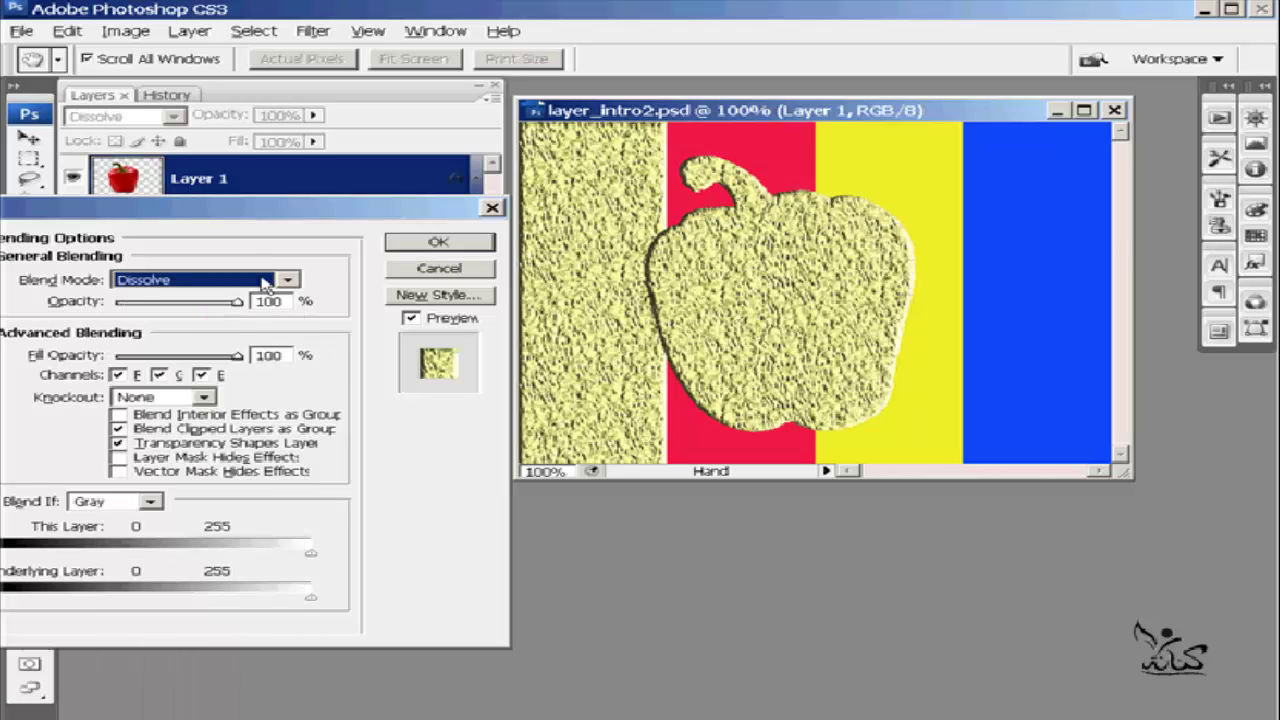
left_click(265, 282)
left_click(240, 357)
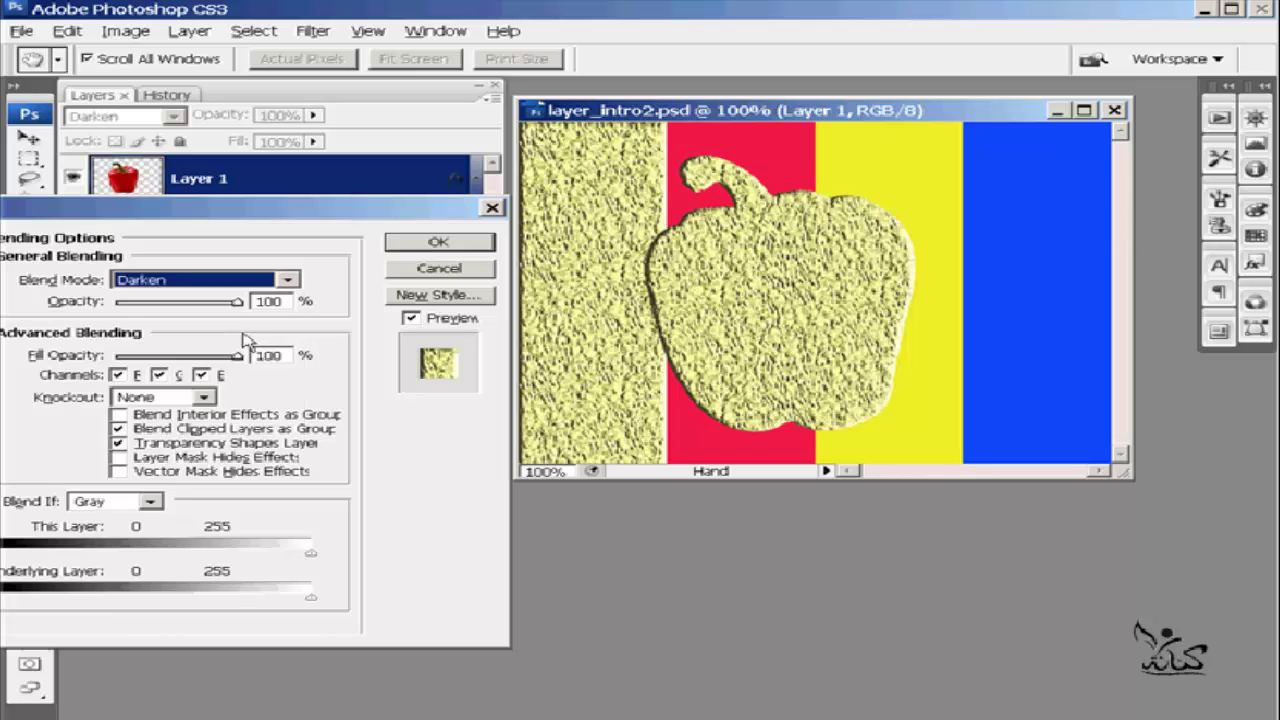
left_click(260, 280)
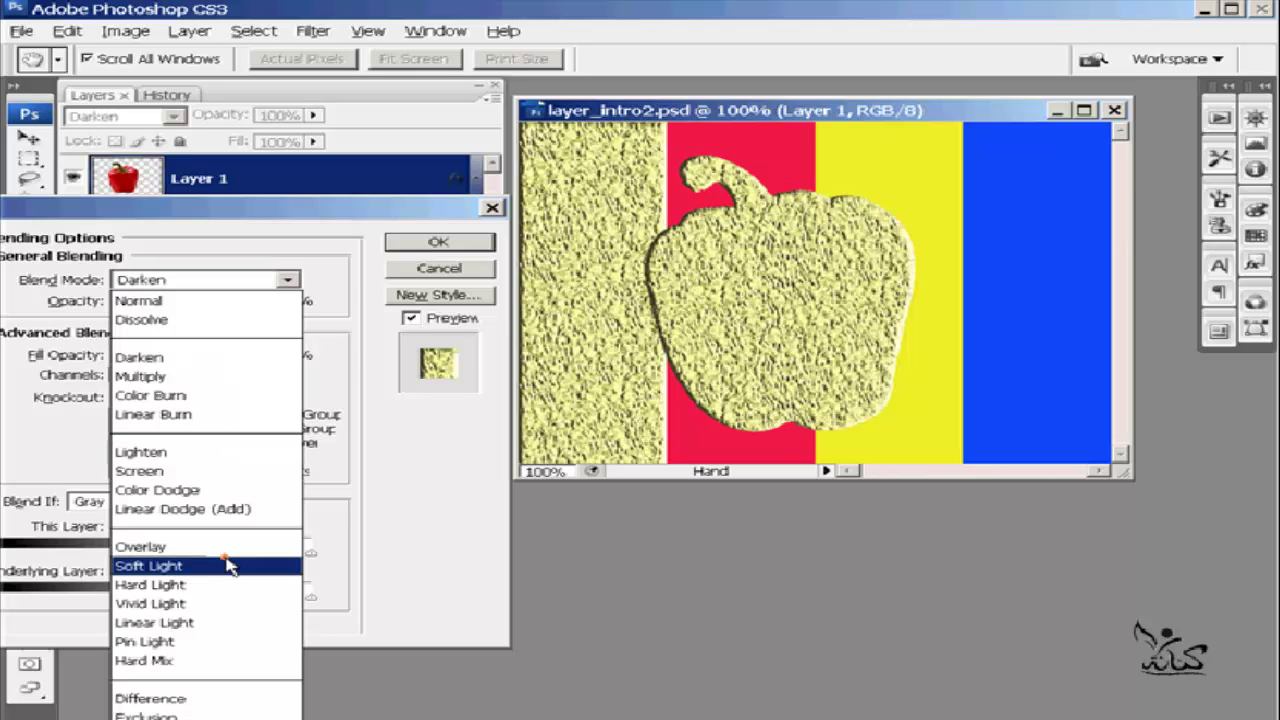
left_click(229, 567)
left_click(283, 282)
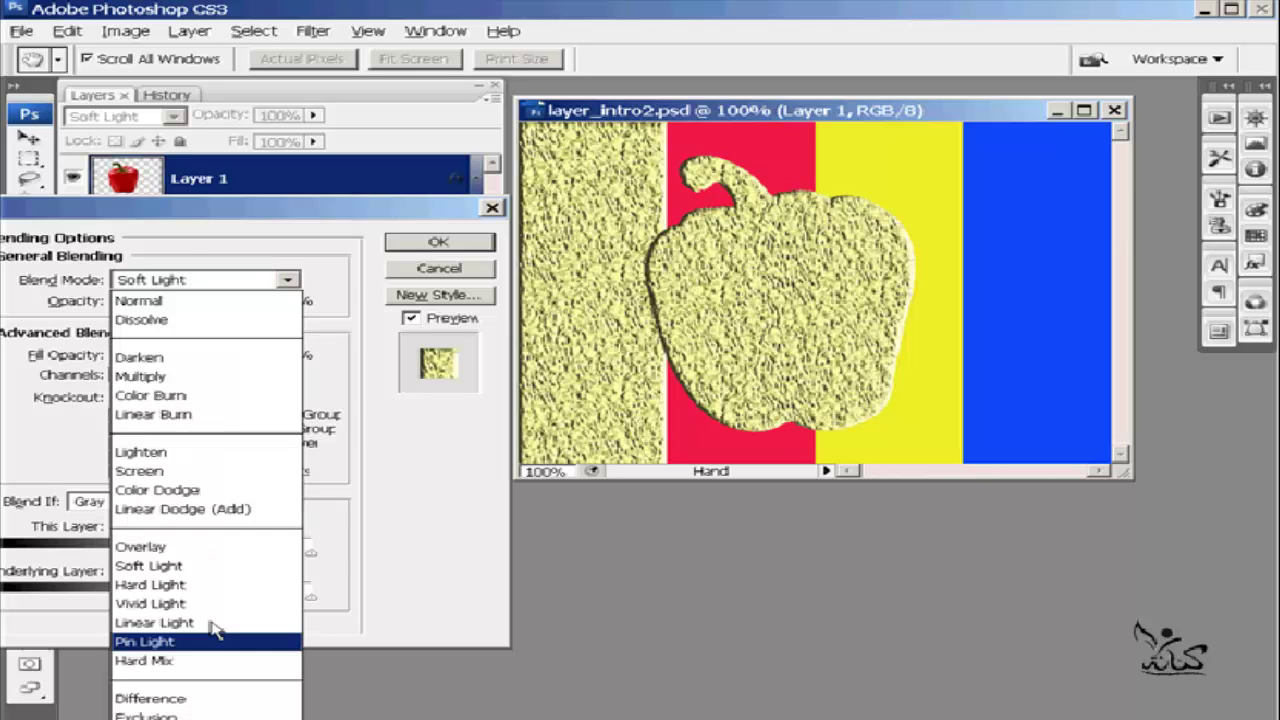
left_click(222, 655)
Shift the dialog right, nudge the opacity slider, and return the blend mode to Normal
left_click(281, 206)
left_click_drag(281, 206, 388, 212)
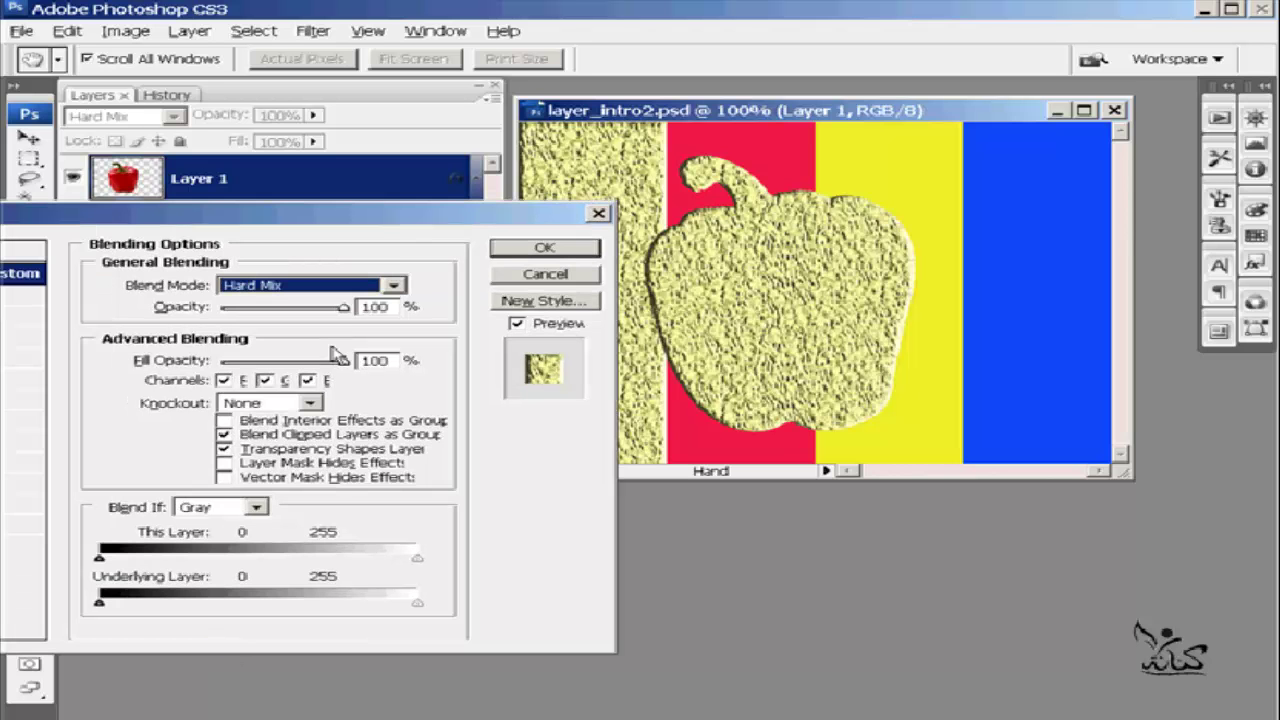
mouse_move(341, 308)
left_mouse_down()
mouse_move(267, 309)
mouse_move(350, 315)
left_mouse_up()
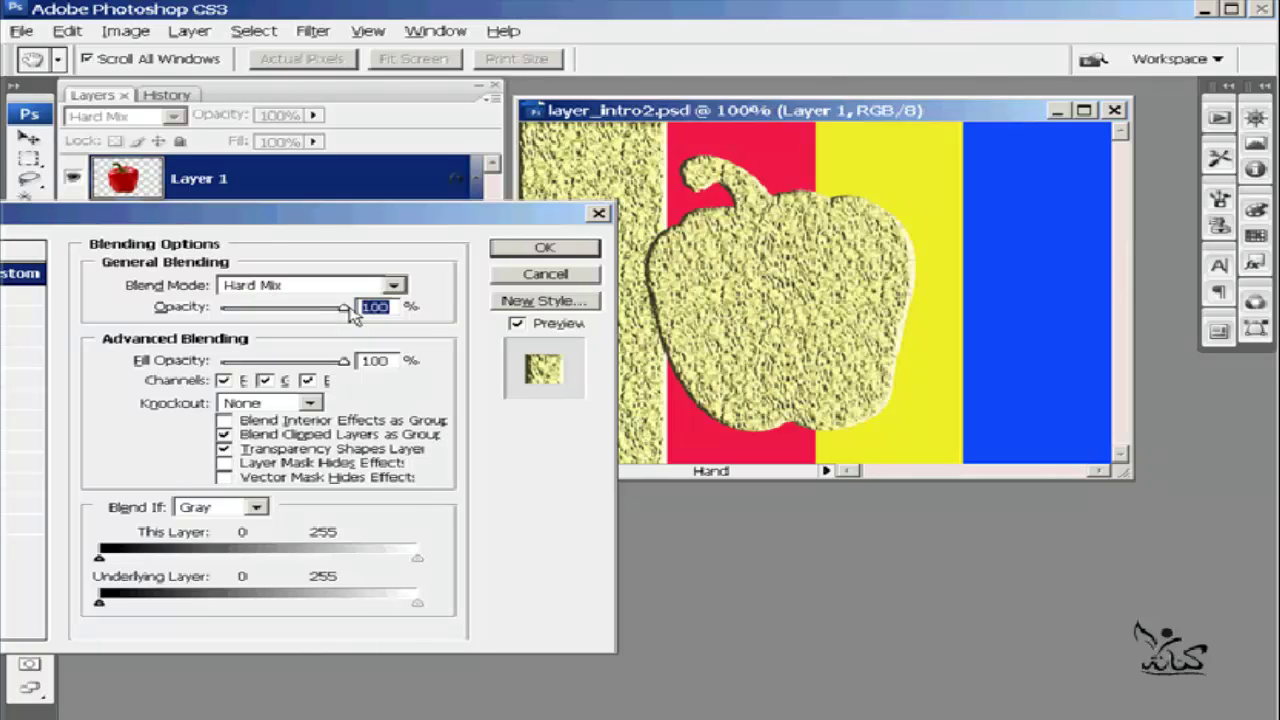
left_click(392, 286)
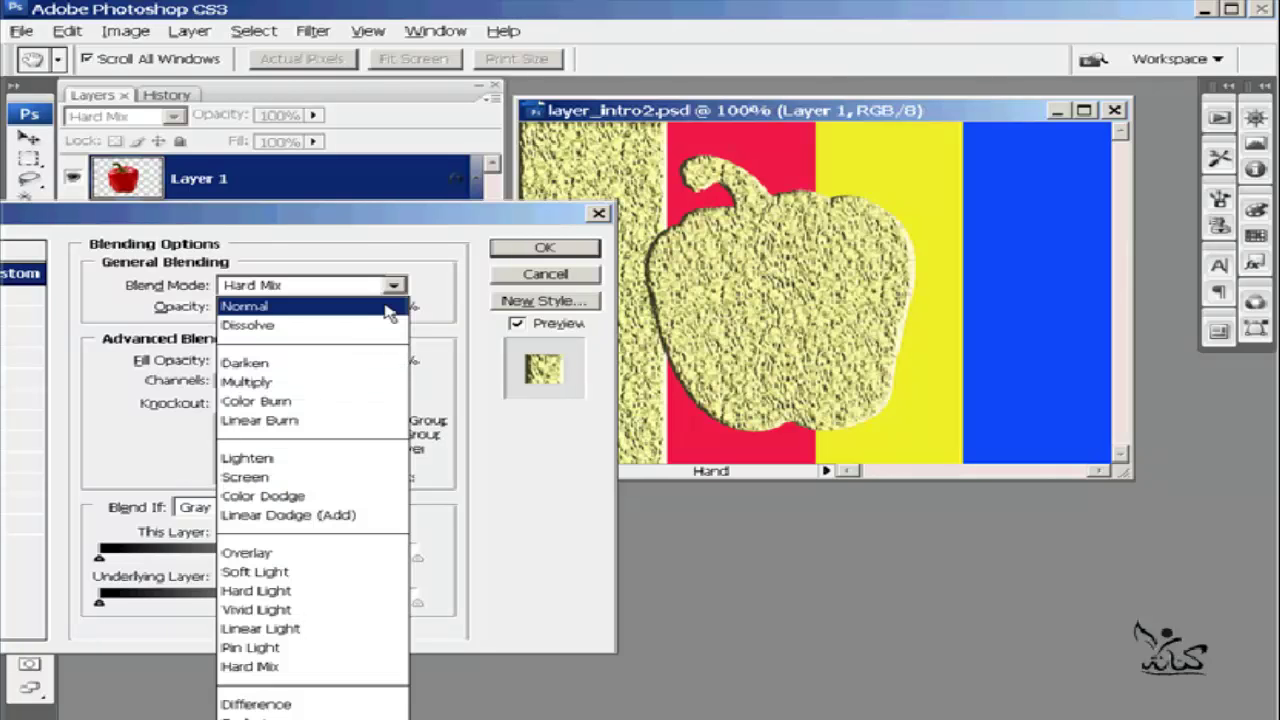
left_click(389, 310)
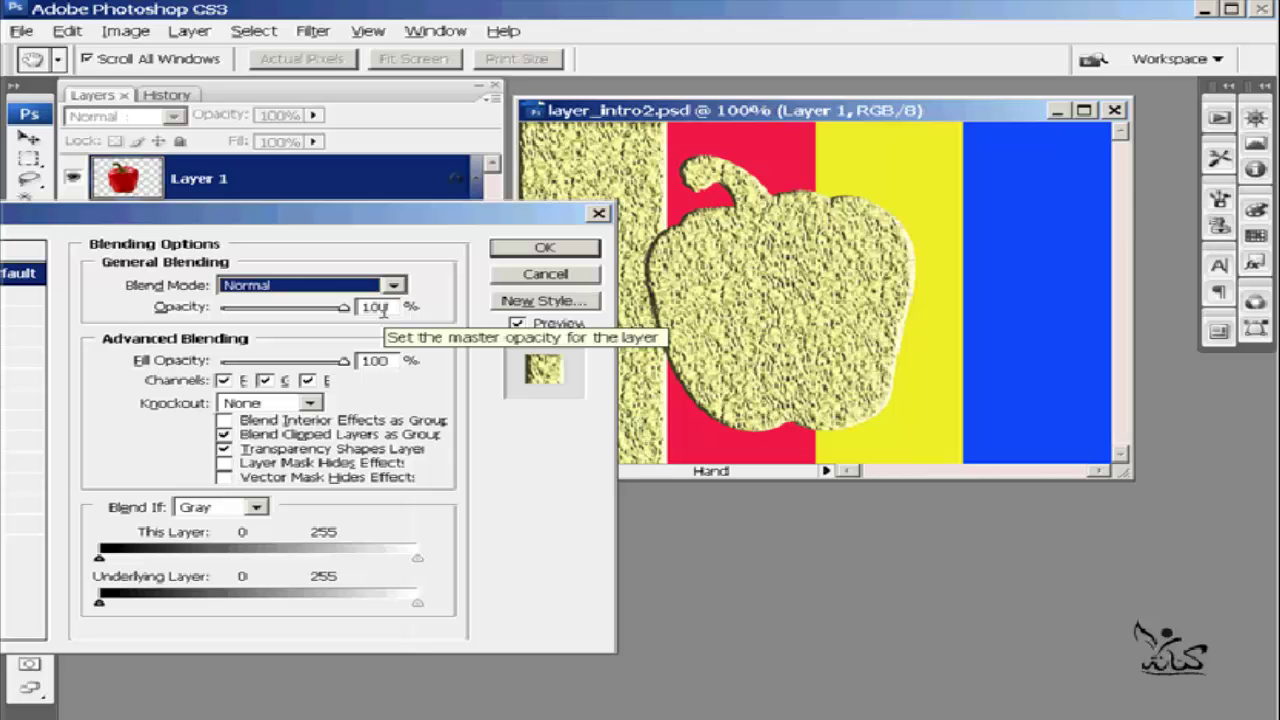
left_click(222, 381)
left_click(222, 381)
left_click(264, 381)
left_click(307, 381)
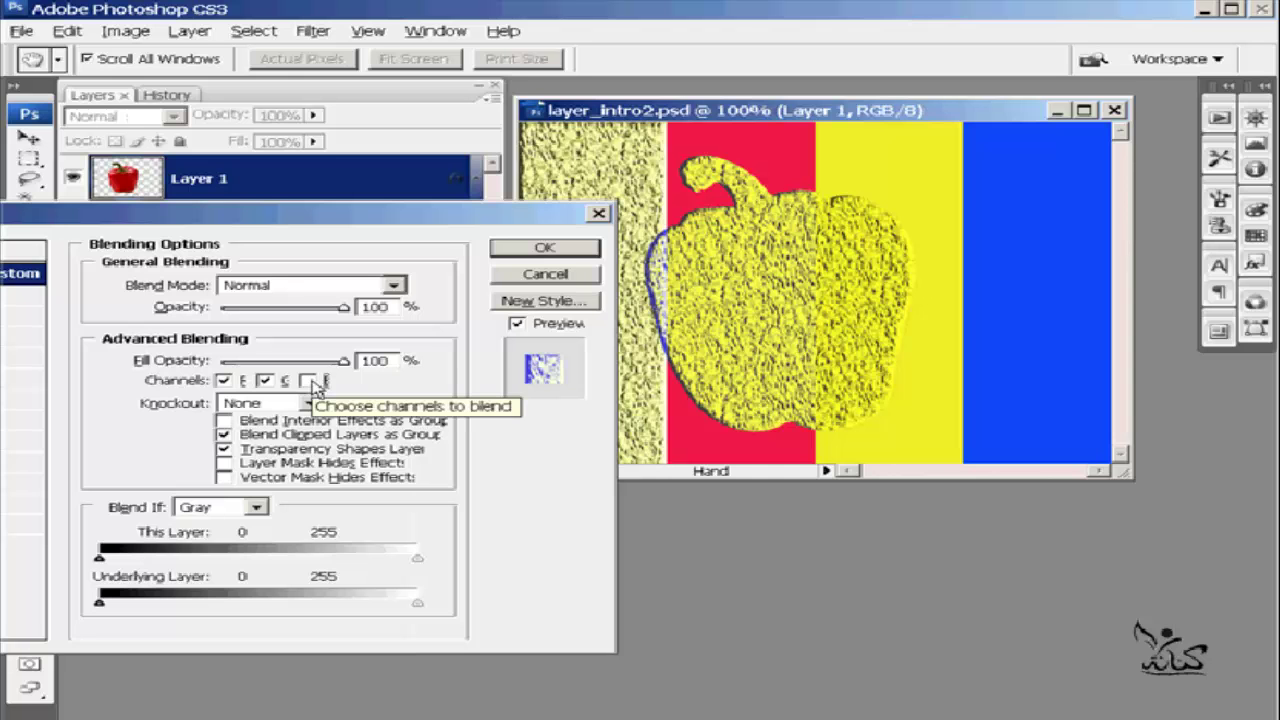
left_click(308, 381)
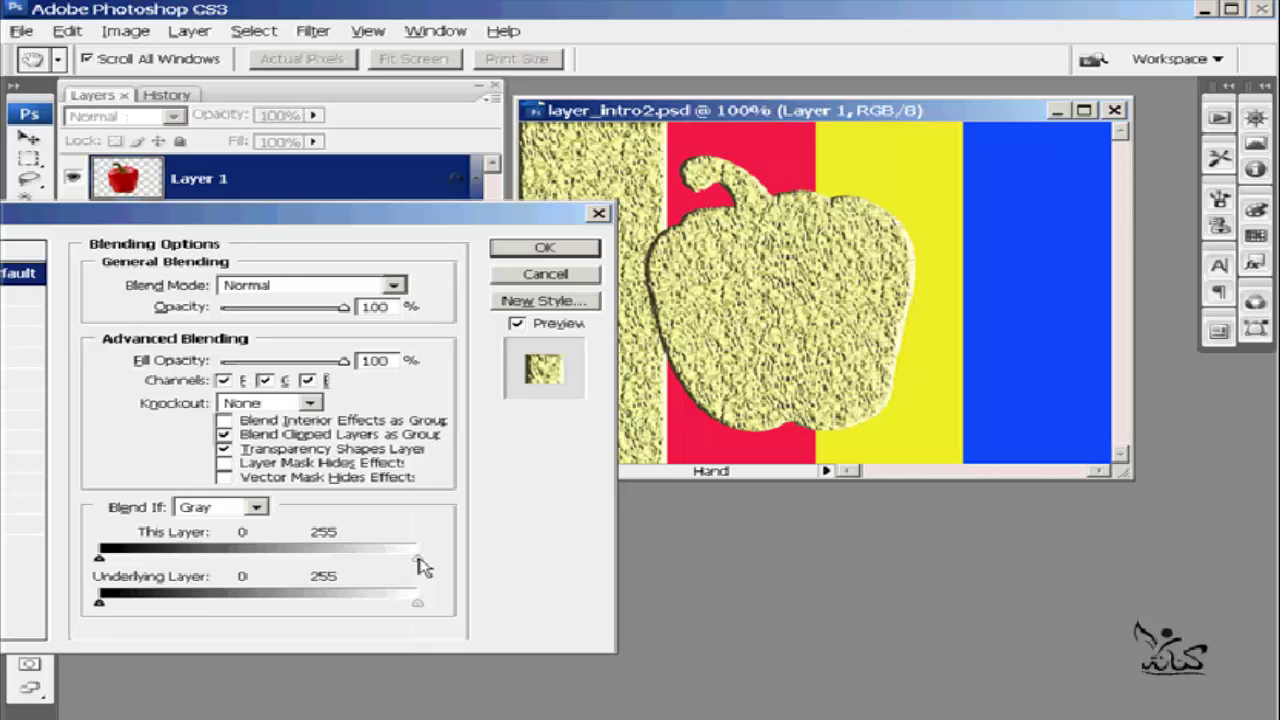
mouse_move(418, 558)
left_mouse_down()
mouse_move(220, 566)
mouse_move(418, 560)
left_mouse_up()
left_click(218, 566)
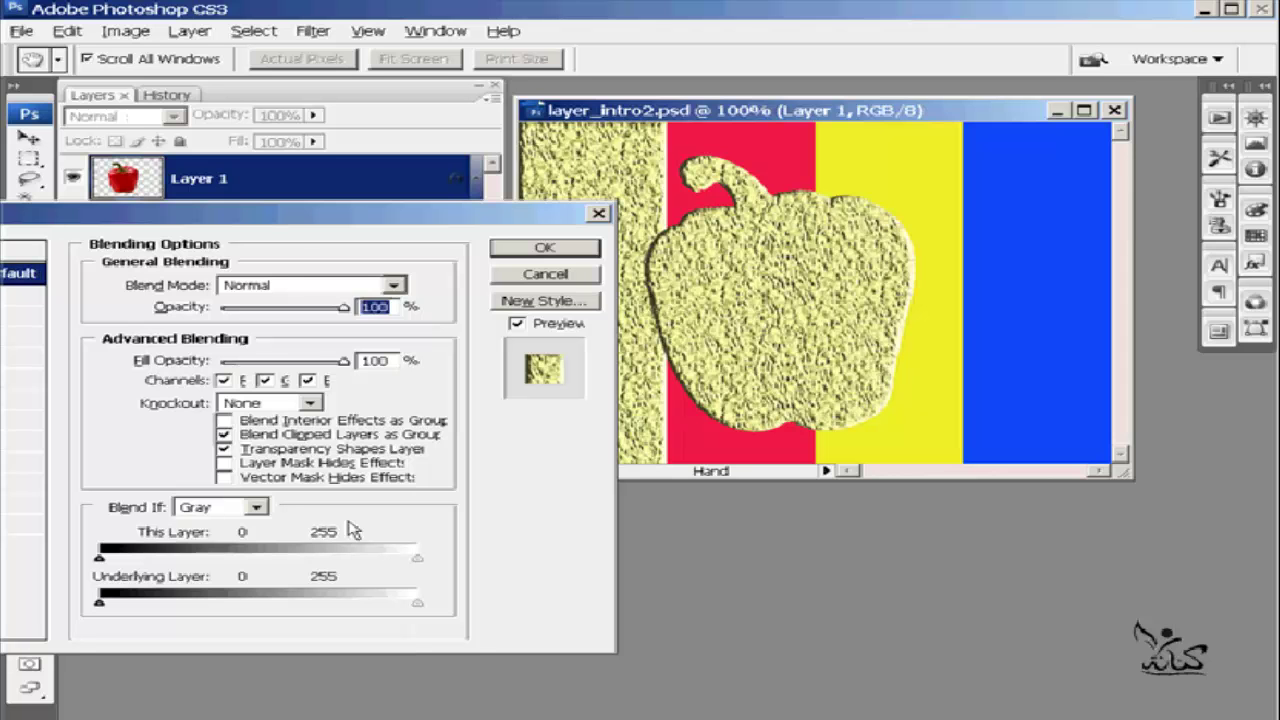
left_click(311, 403)
Set Knockout to Shallow and try This Layer and Underlying Layer Blend If limits
left_click(283, 442)
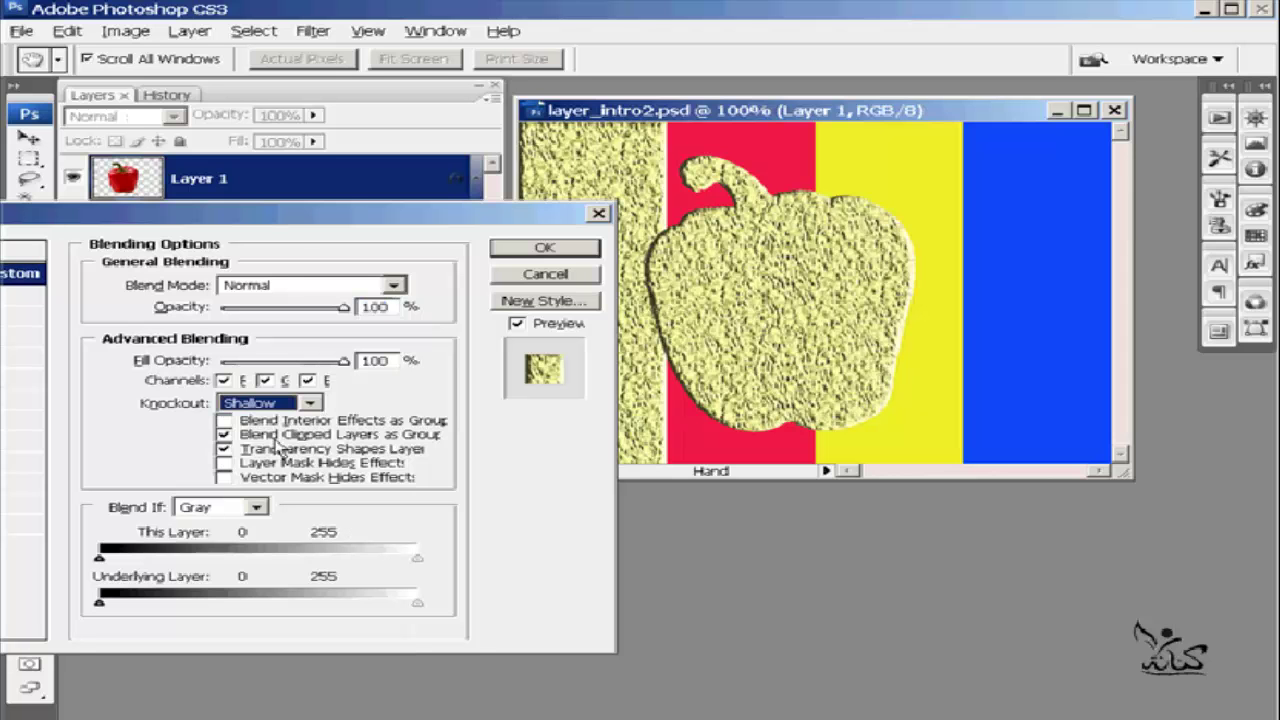
left_click_drag(414, 558, 352, 562)
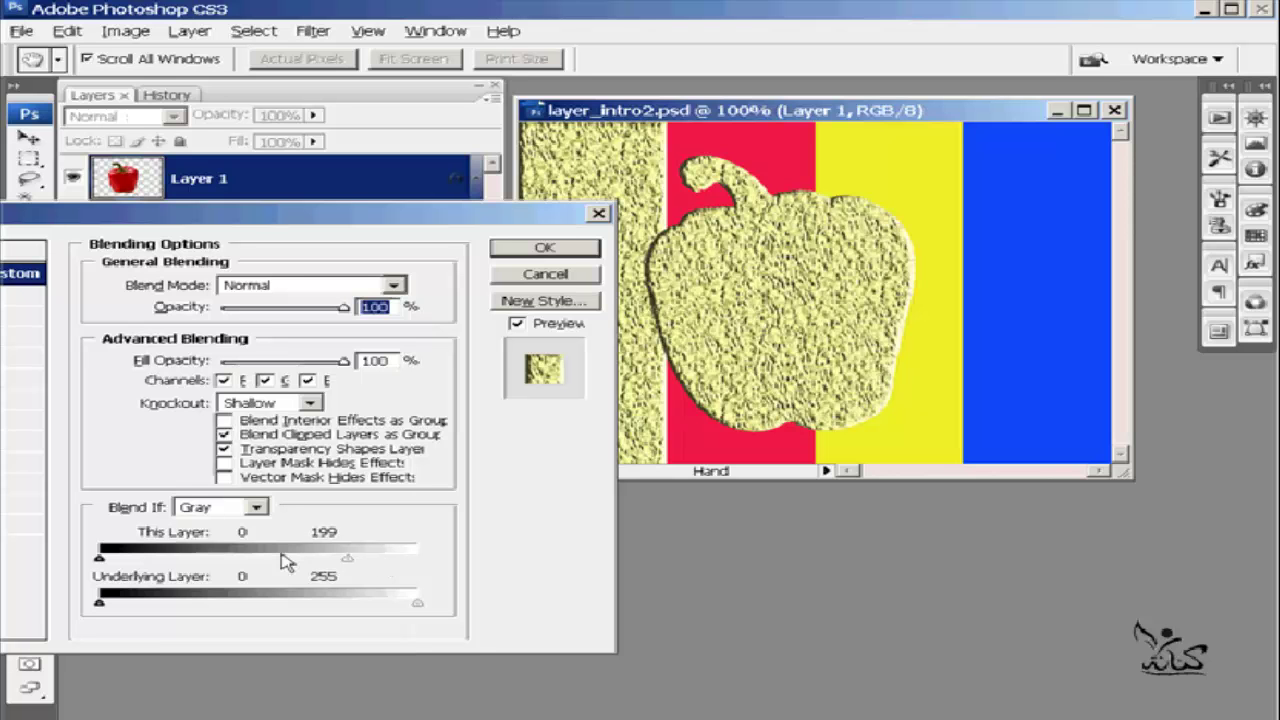
left_click_drag(347, 557, 262, 560)
left_click_drag(100, 558, 183, 558)
mouse_move(417, 603)
left_mouse_down()
mouse_move(326, 604)
mouse_move(440, 605)
mouse_move(317, 606)
mouse_move(418, 603)
left_mouse_up()
mouse_move(418, 605)
left_mouse_down()
mouse_move(366, 605)
mouse_move(418, 605)
left_mouse_up()
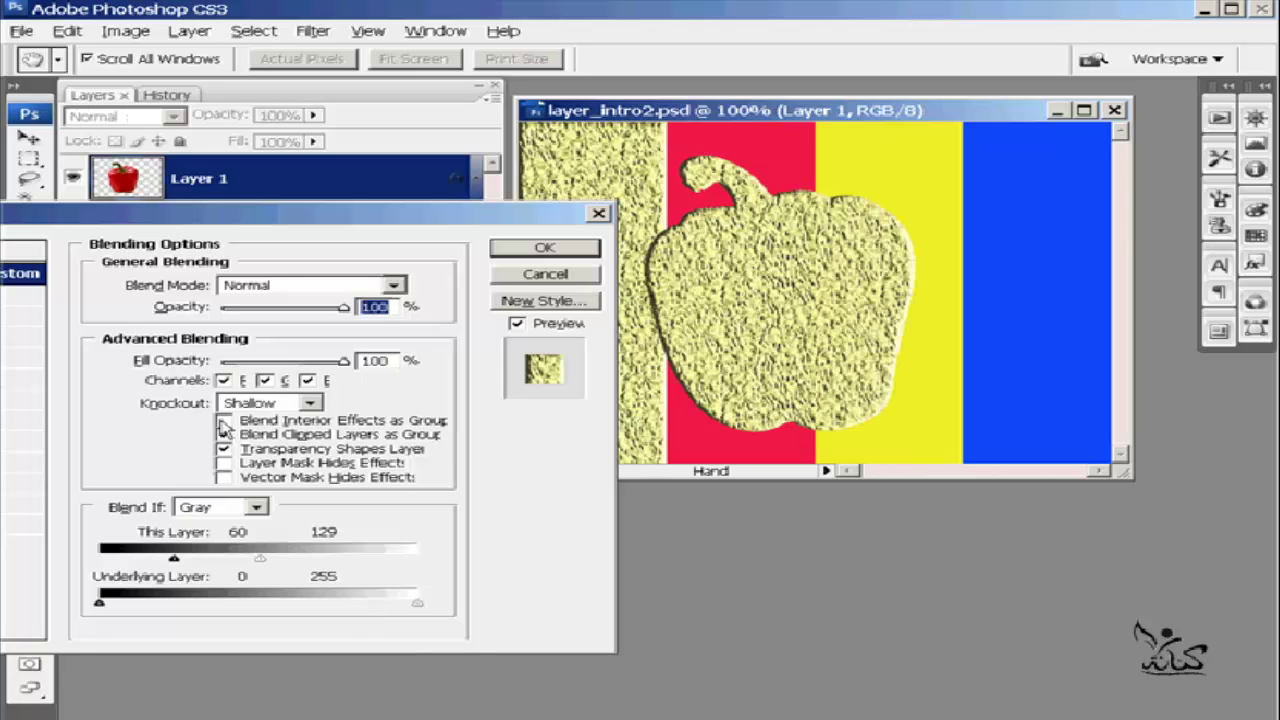
Check Blend Interior Effects as Group, readjust the Blend If sliders, then cancel
left_click(224, 423)
left_click_drag(260, 557, 424, 566)
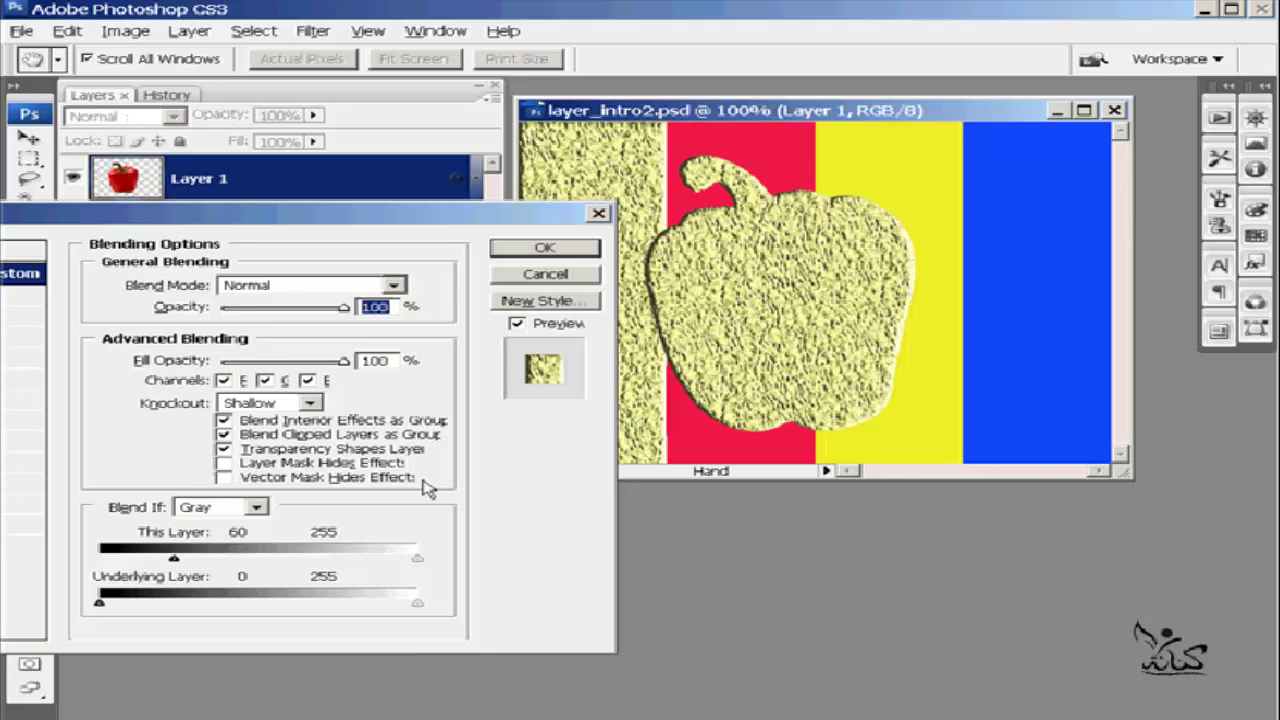
left_click_drag(174, 559, 95, 562)
mouse_move(417, 558)
left_mouse_down()
mouse_move(362, 560)
mouse_move(417, 559)
left_mouse_up()
mouse_move(421, 561)
left_mouse_down()
mouse_move(352, 565)
mouse_move(442, 567)
left_mouse_up()
left_click(97, 557)
mouse_move(97, 557)
left_mouse_down()
mouse_move(158, 563)
mouse_move(110, 562)
left_mouse_up()
left_click(565, 283)
Hide Layer 1's effects and the green, red, yellow and blue stripe layers
left_click(121, 209)
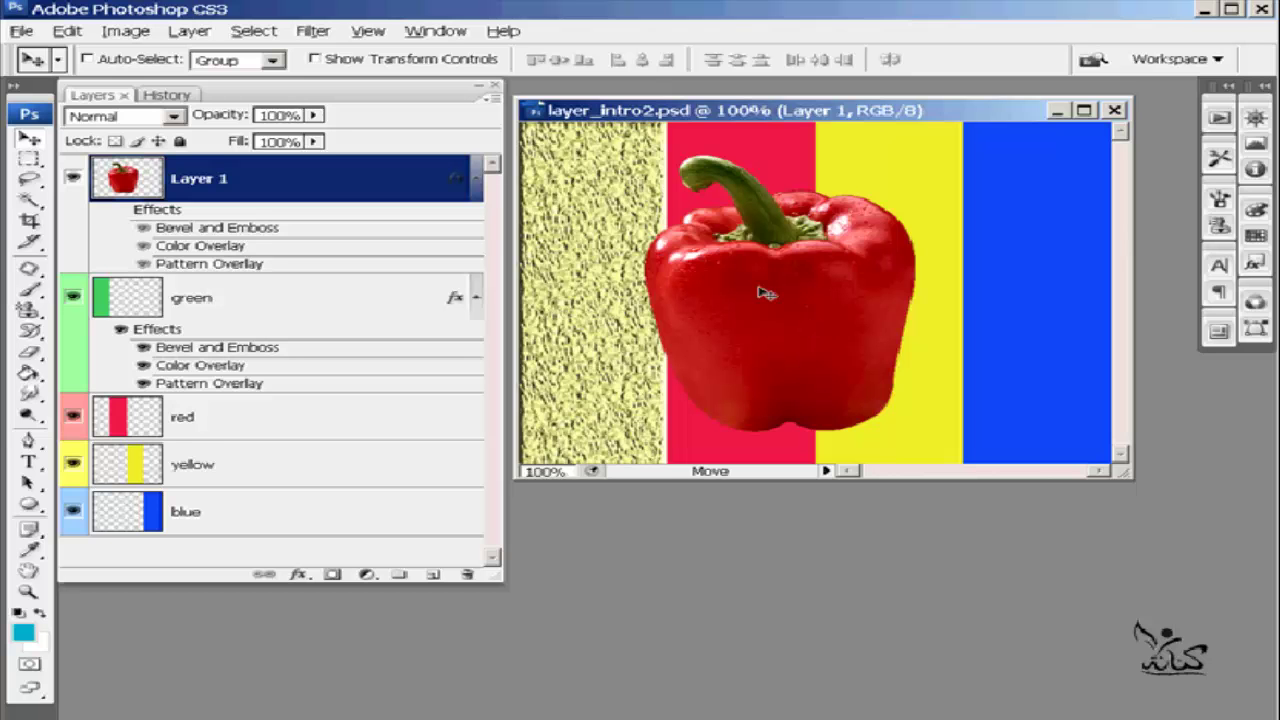
left_click(73, 300)
left_click(73, 420)
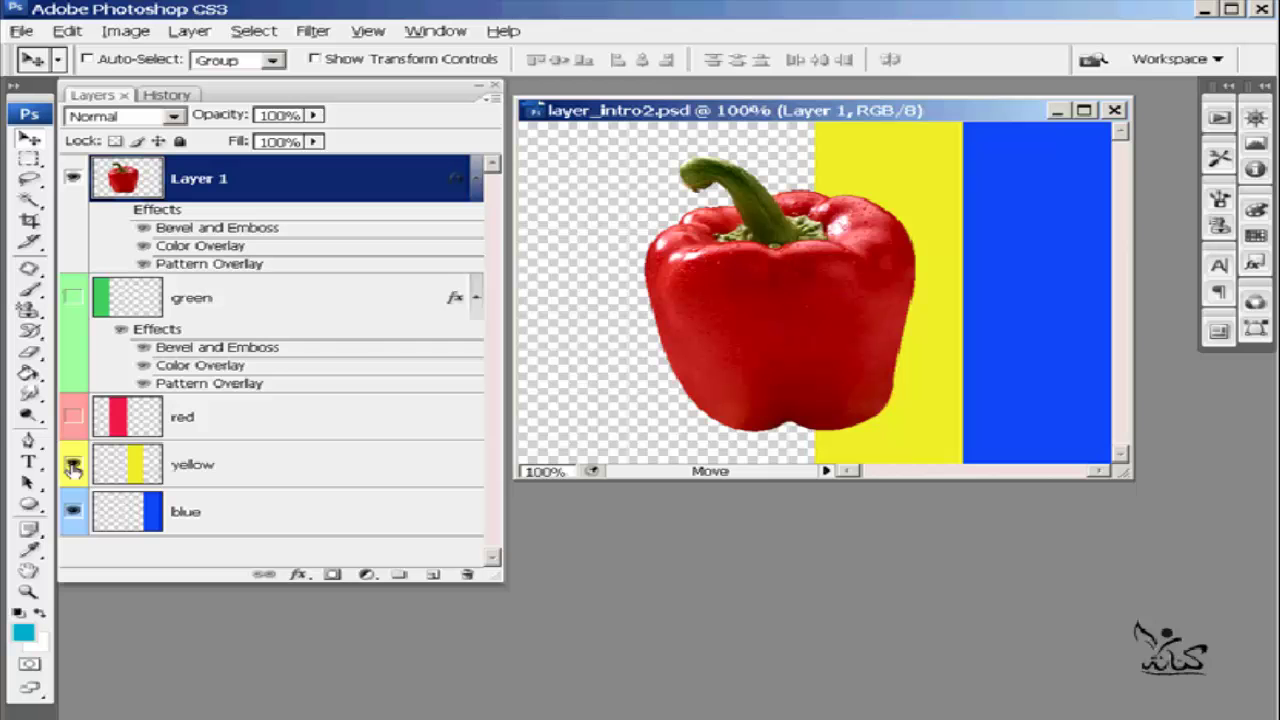
left_click(73, 463)
left_click(73, 514)
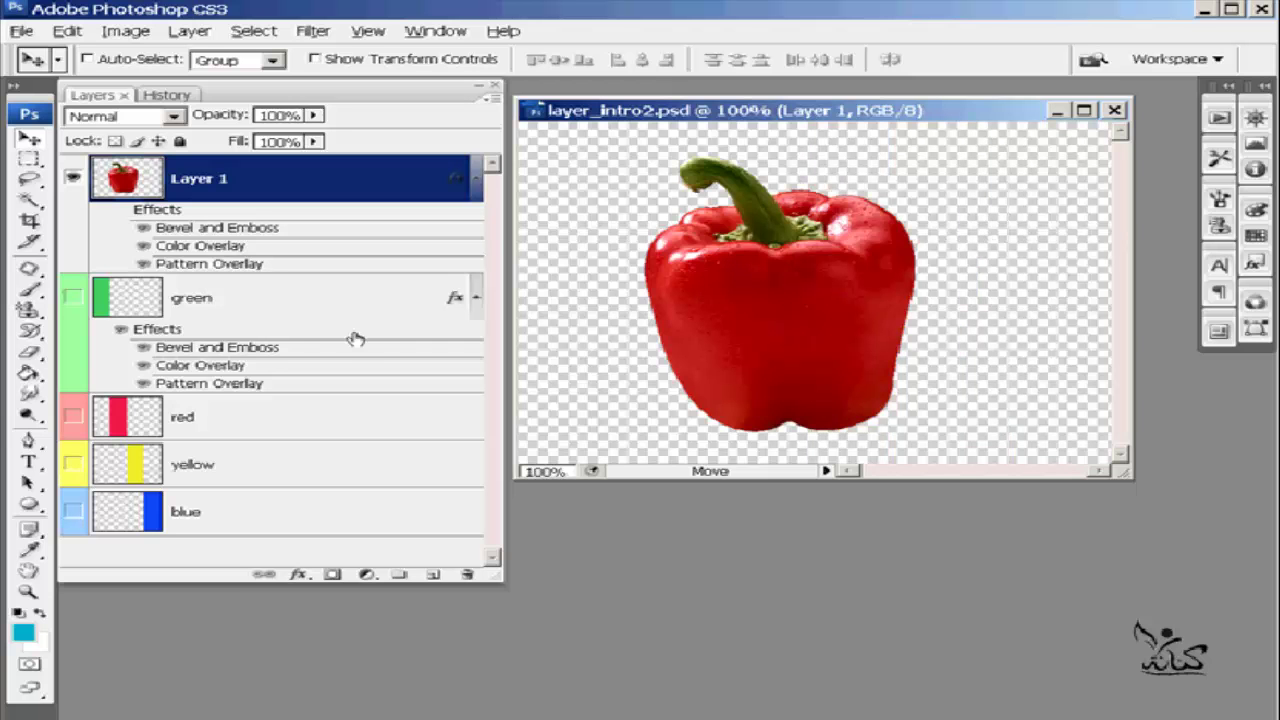
Reopen Layer 1's style and toggle the R, G and B channels off and back on
key("h")
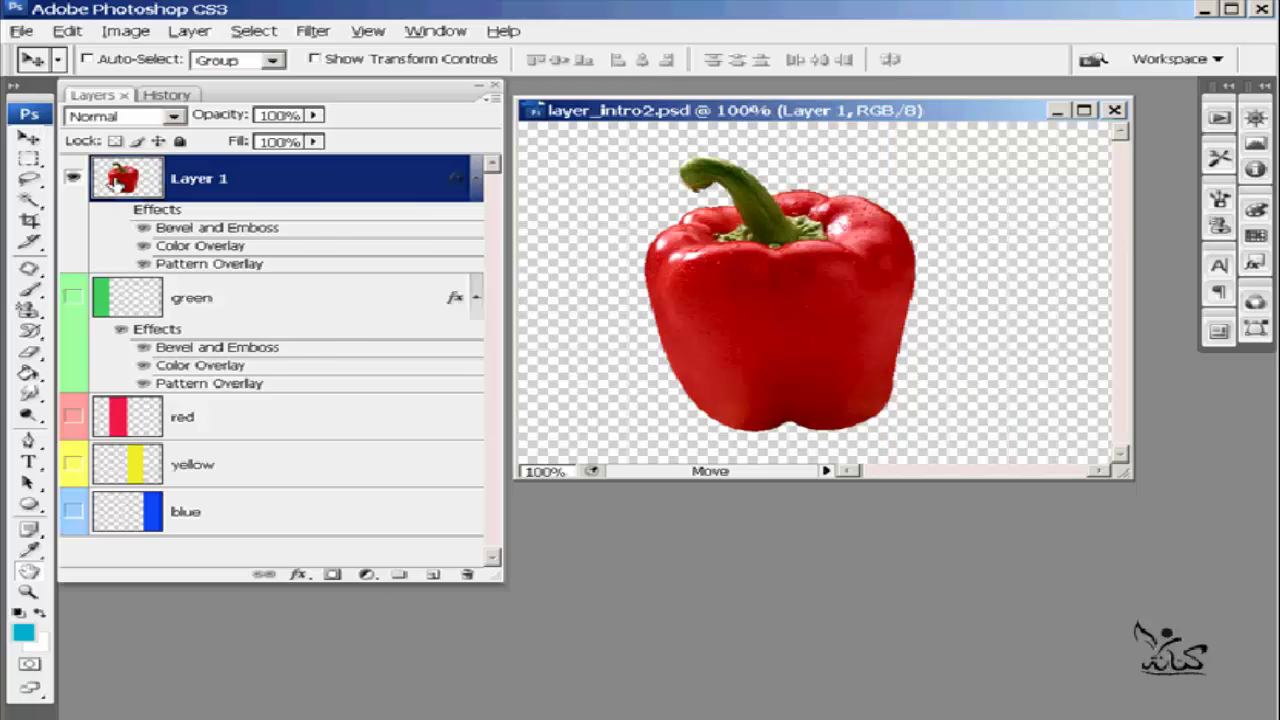
double_click(115, 183)
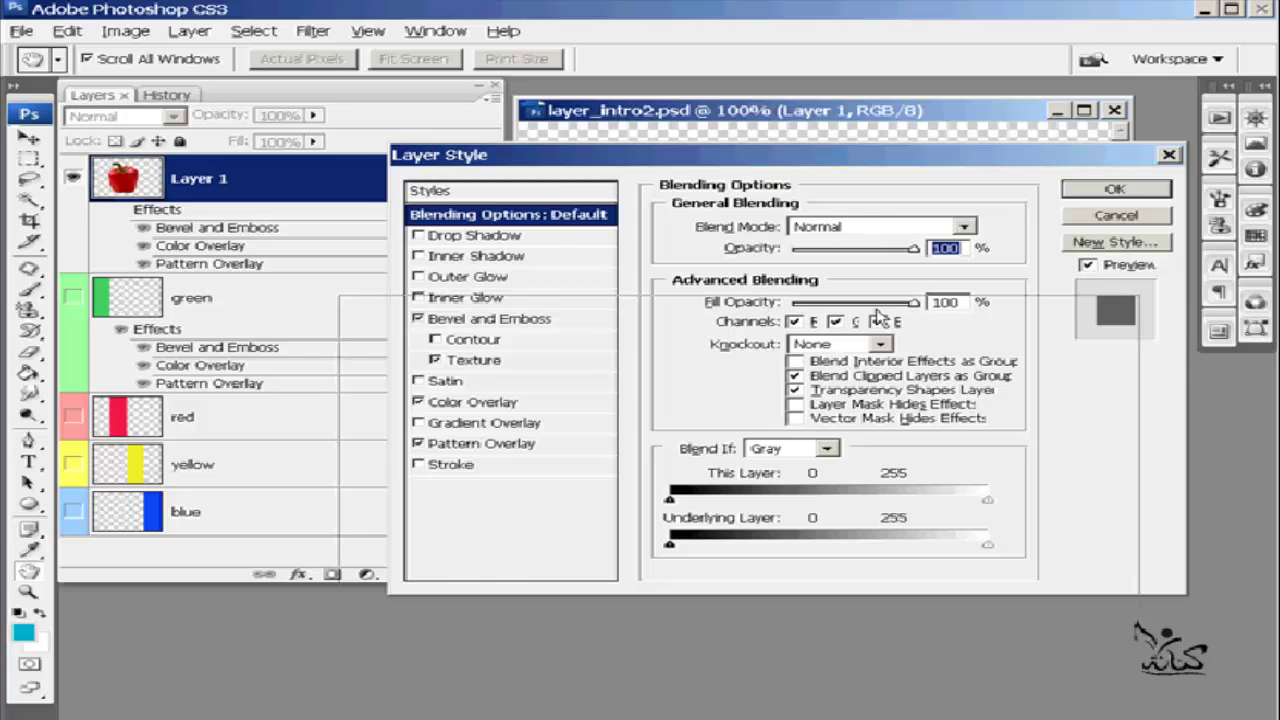
left_click_drag(876, 313, 879, 391)
left_click(746, 551)
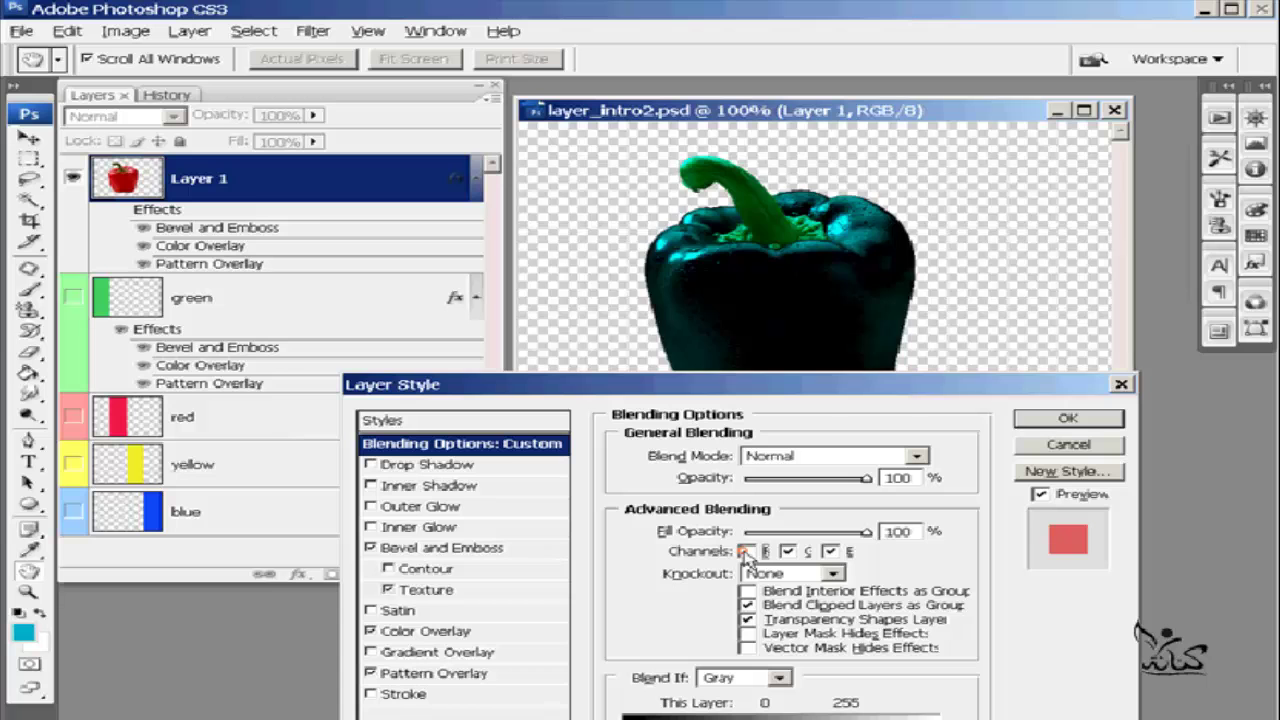
left_click(746, 551)
left_click(788, 551)
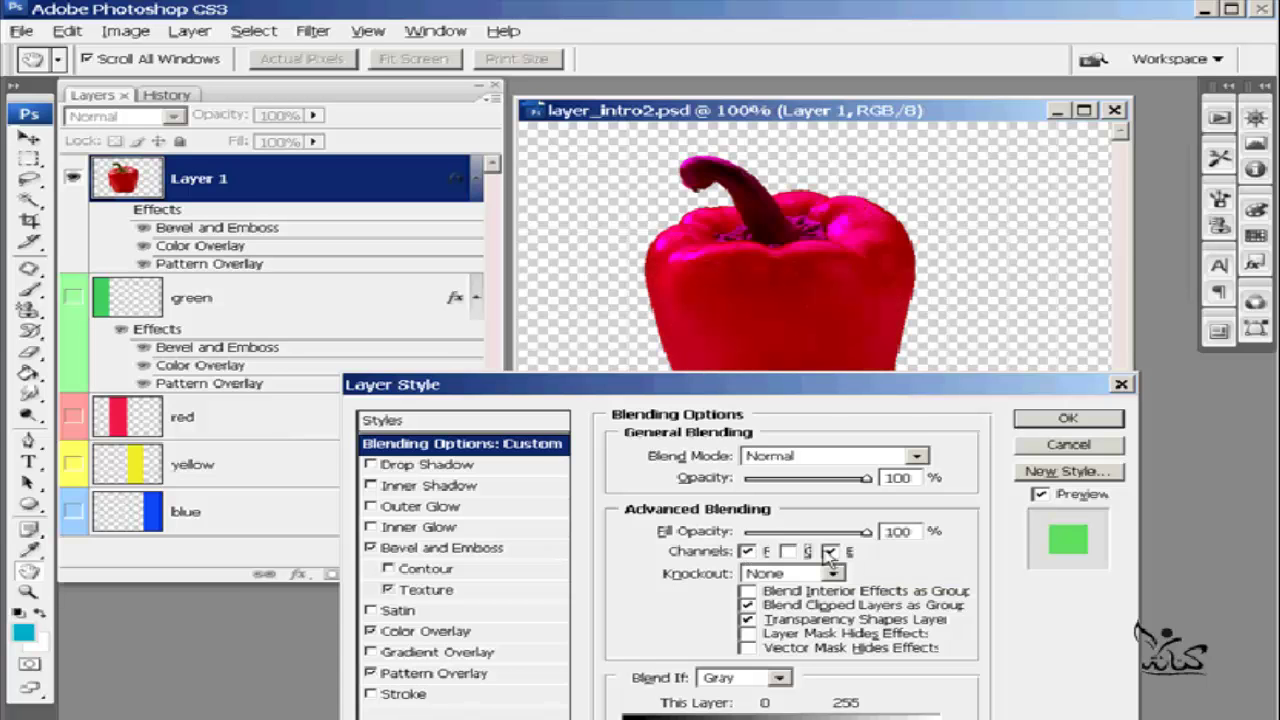
left_click(829, 552)
left_click(788, 551)
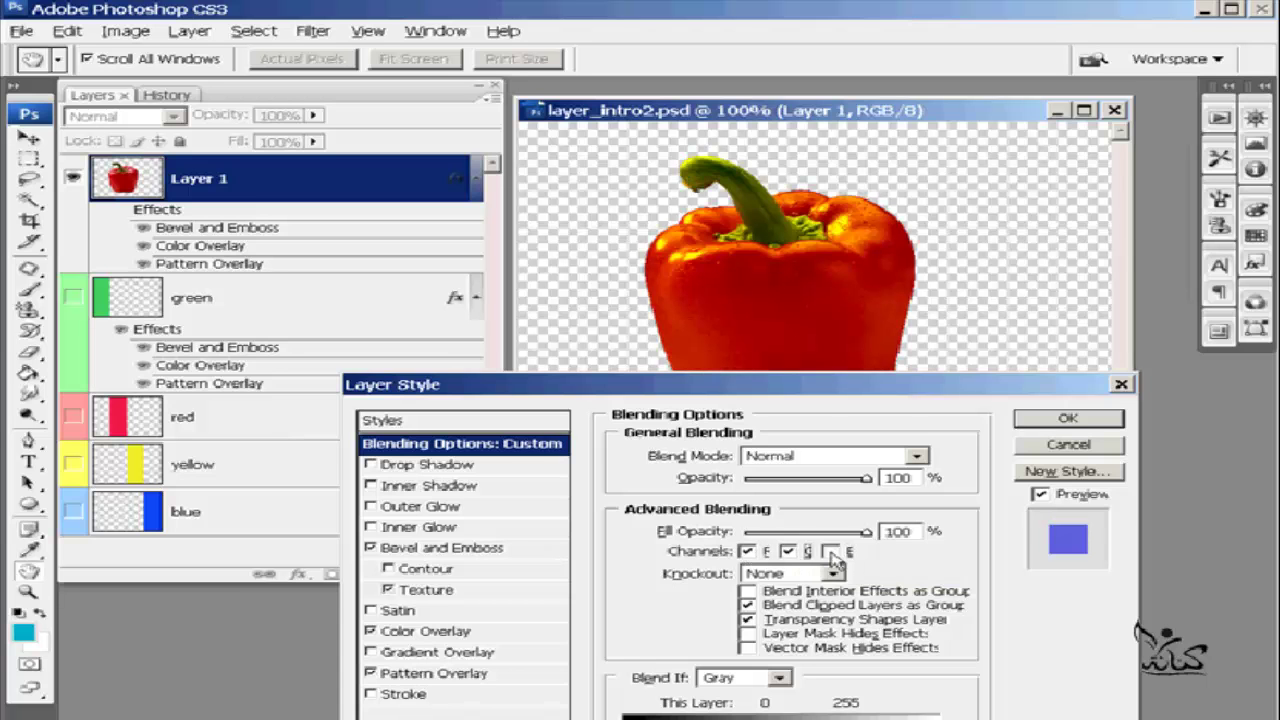
left_click(830, 551)
Vary the pepper's opacity, preview Hue and Luminosity, then confirm Normal blending at 100%
left_click(786, 480)
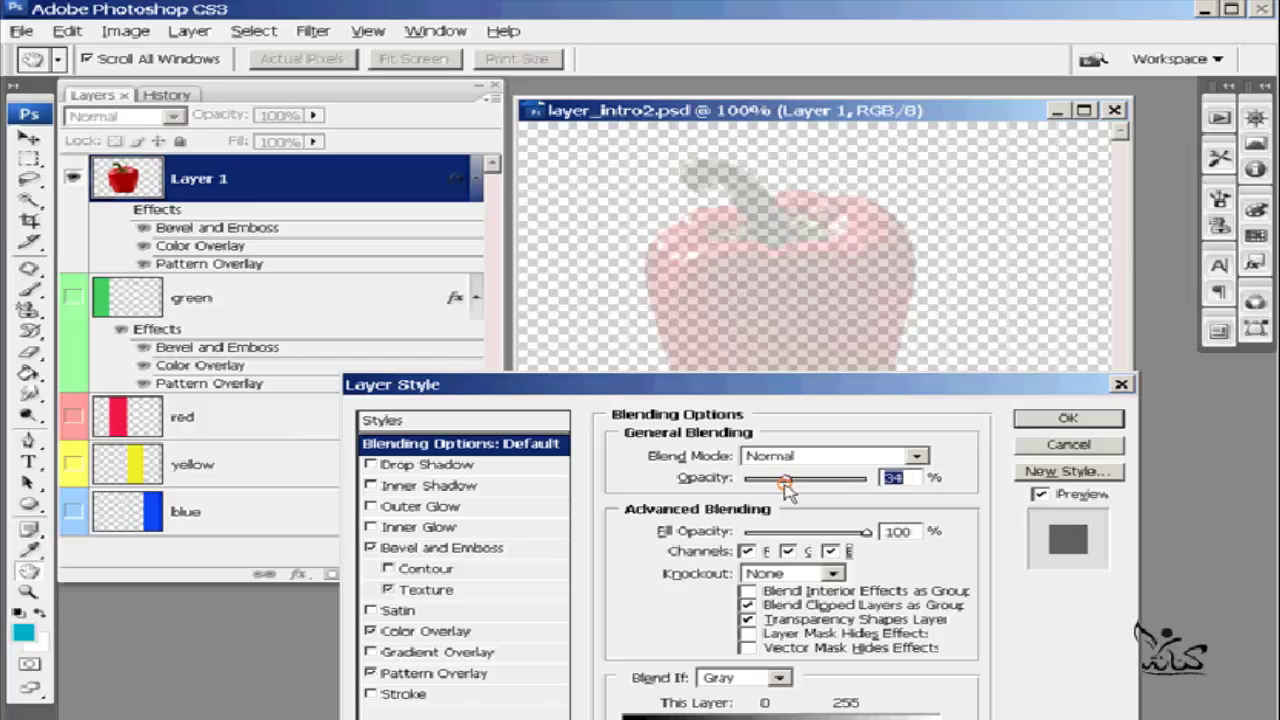
left_click_drag(786, 480, 880, 480)
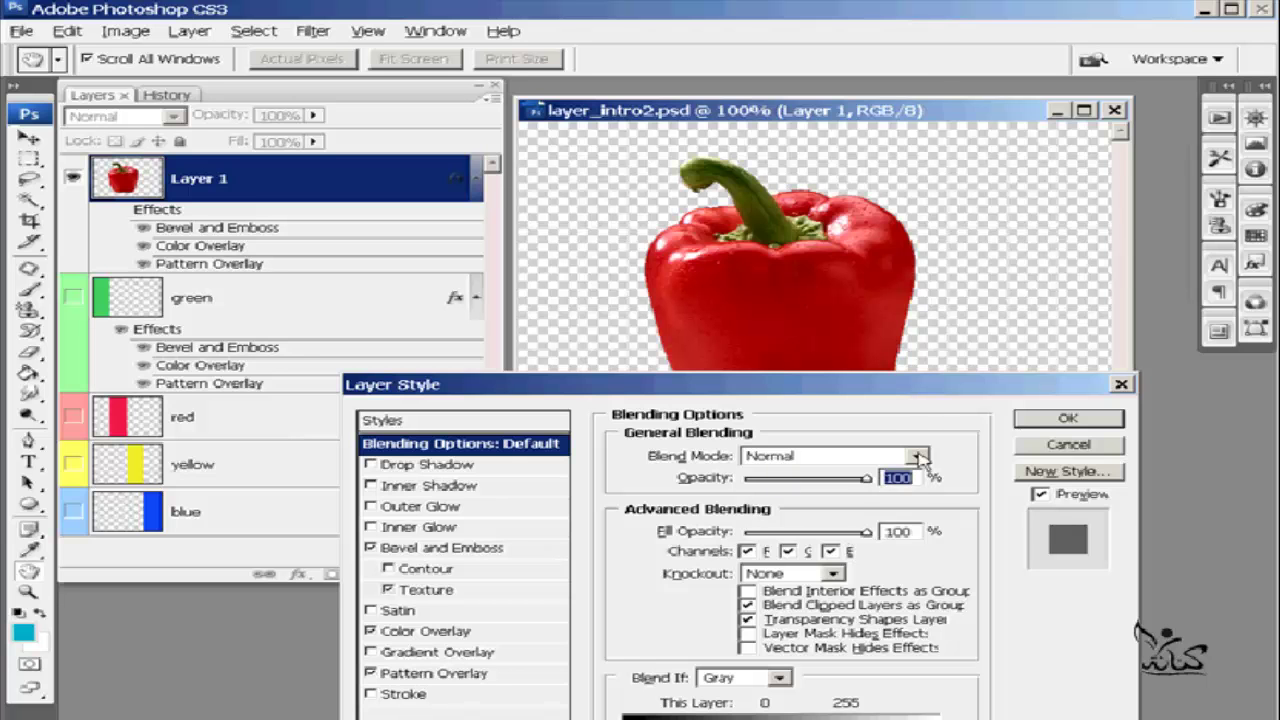
left_click(918, 457)
left_click(770, 451)
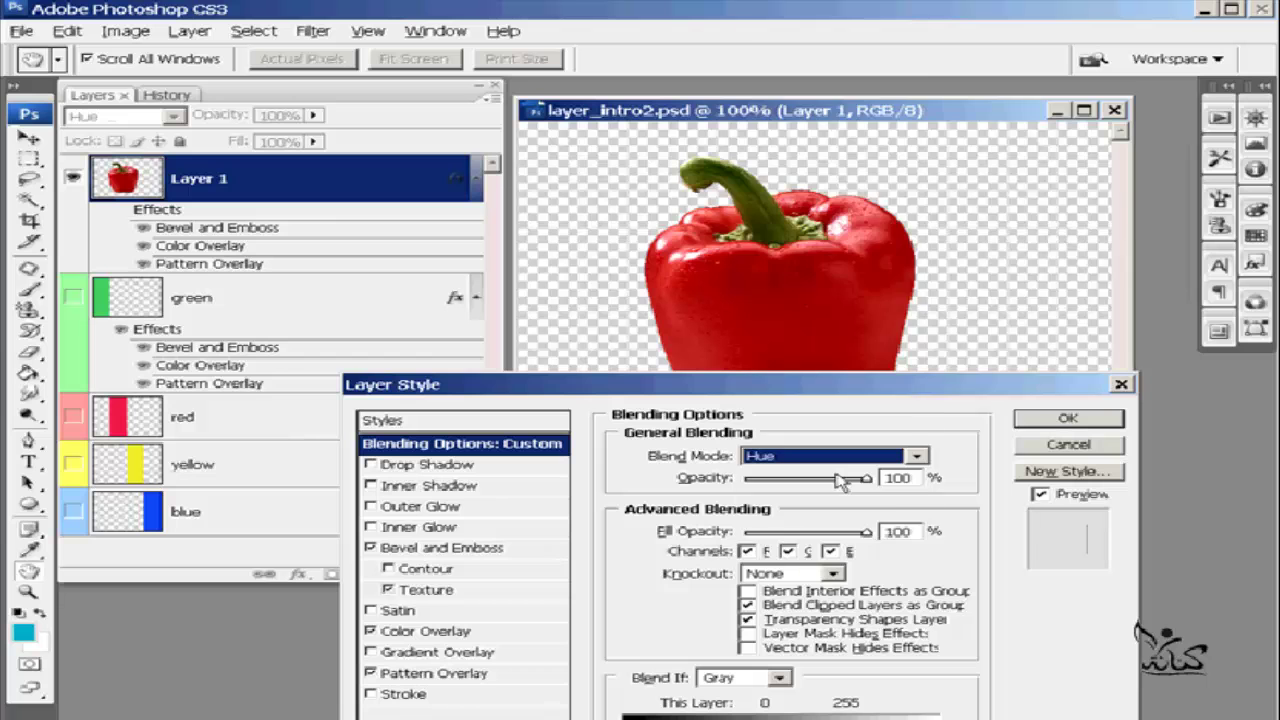
left_click(917, 457)
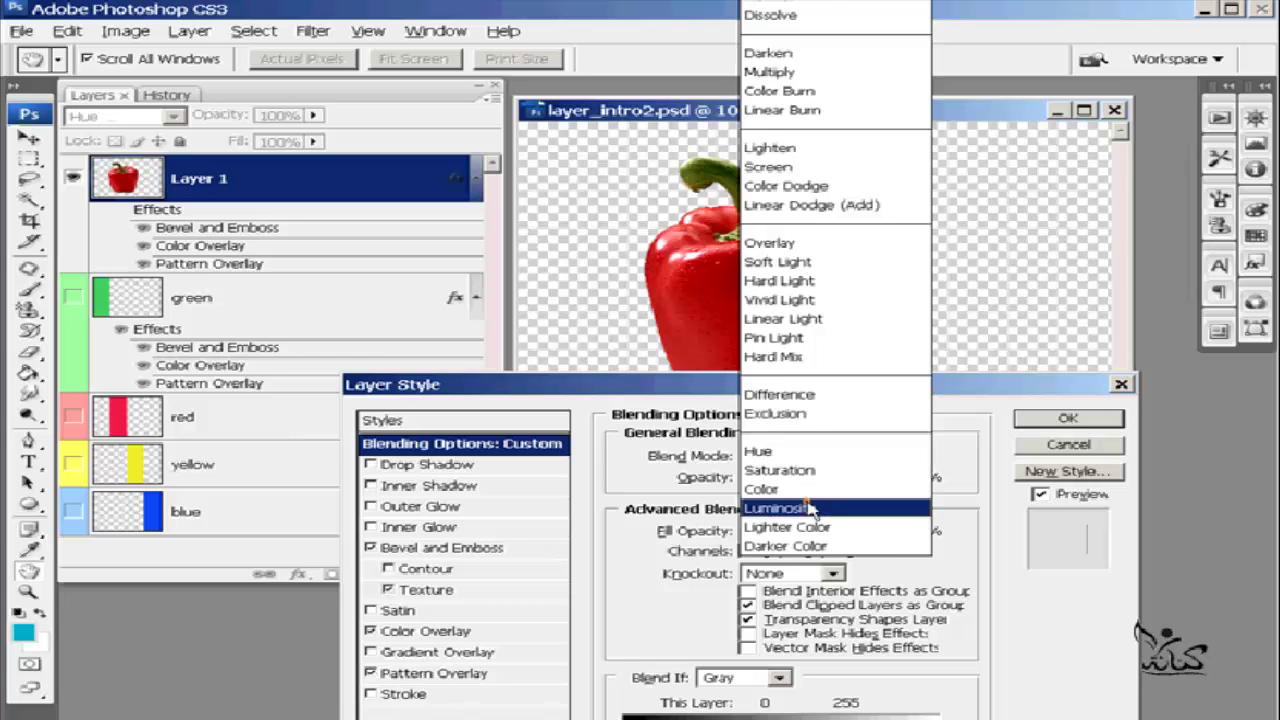
left_click(810, 509)
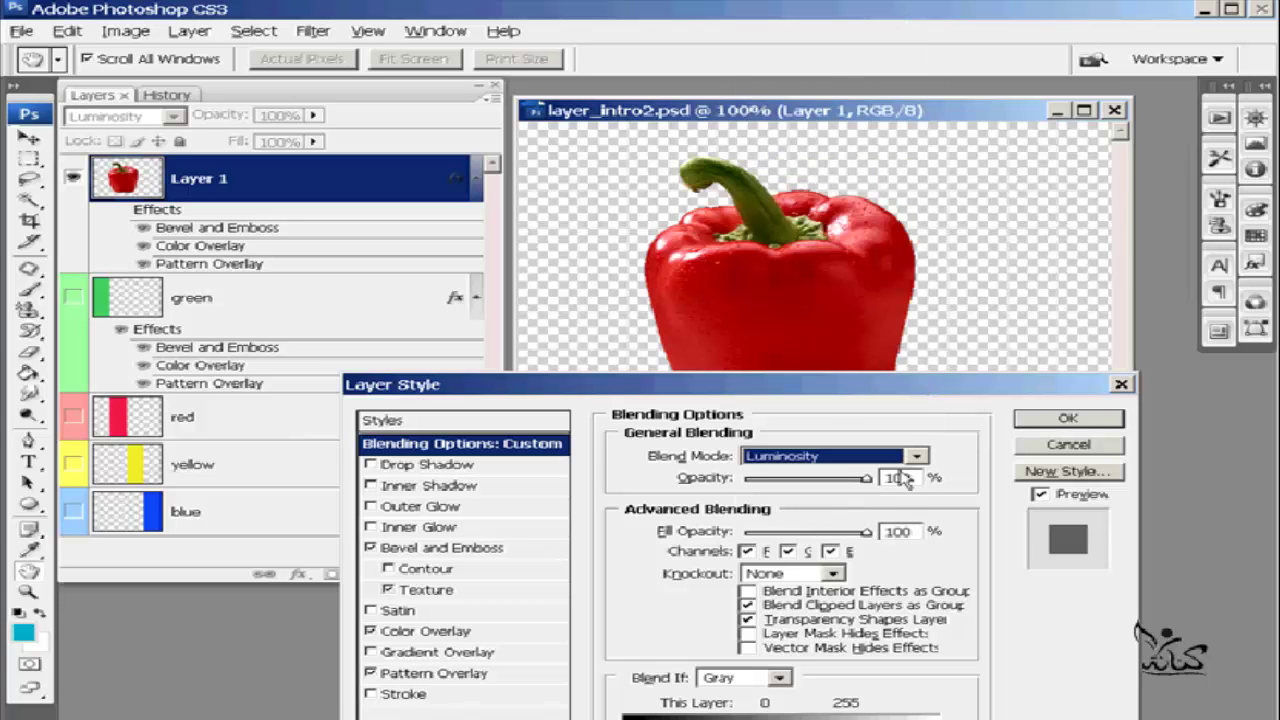
left_click(916, 457)
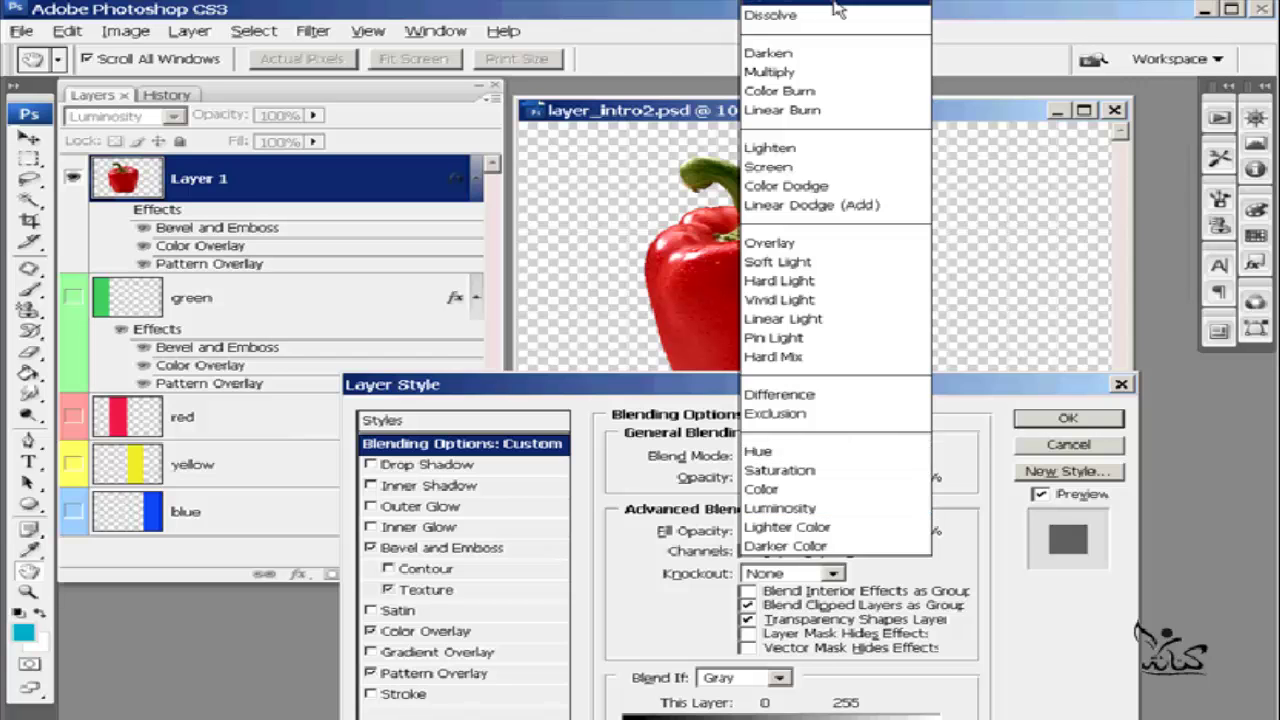
left_click(838, 8)
key("Return")
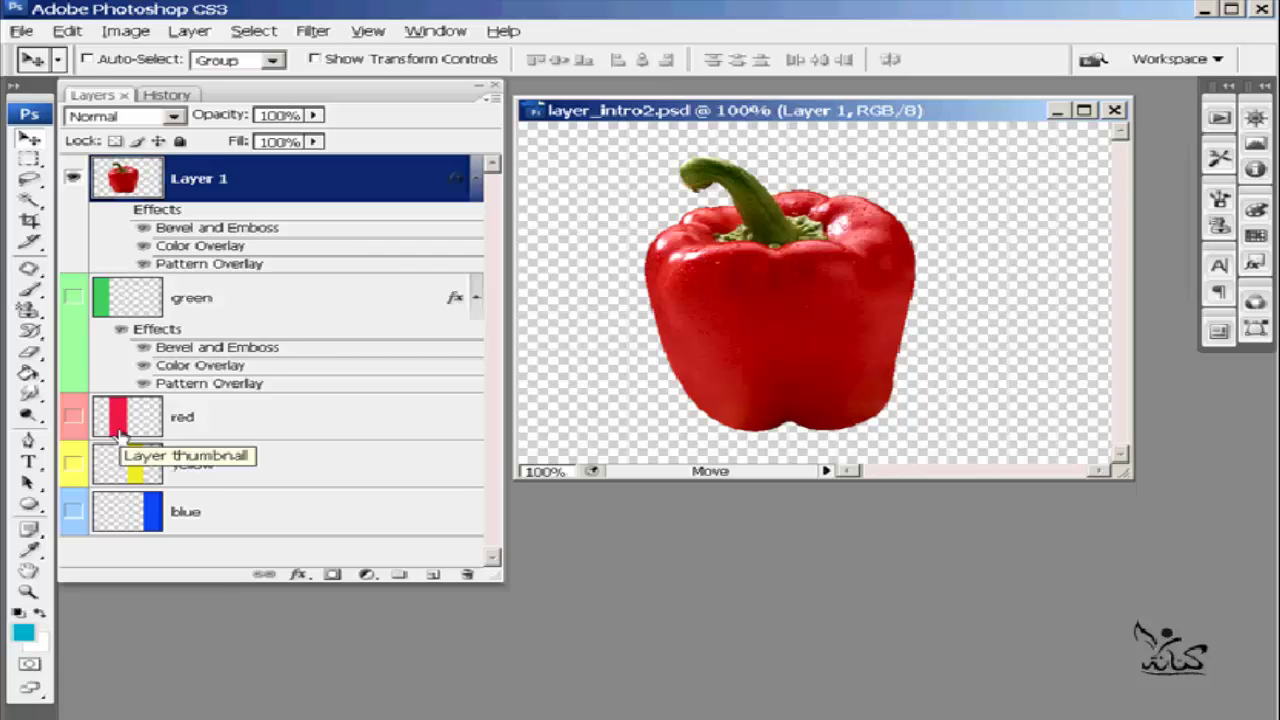
Show the red and yellow stripes and shift the pepper right across them
left_click(73, 420)
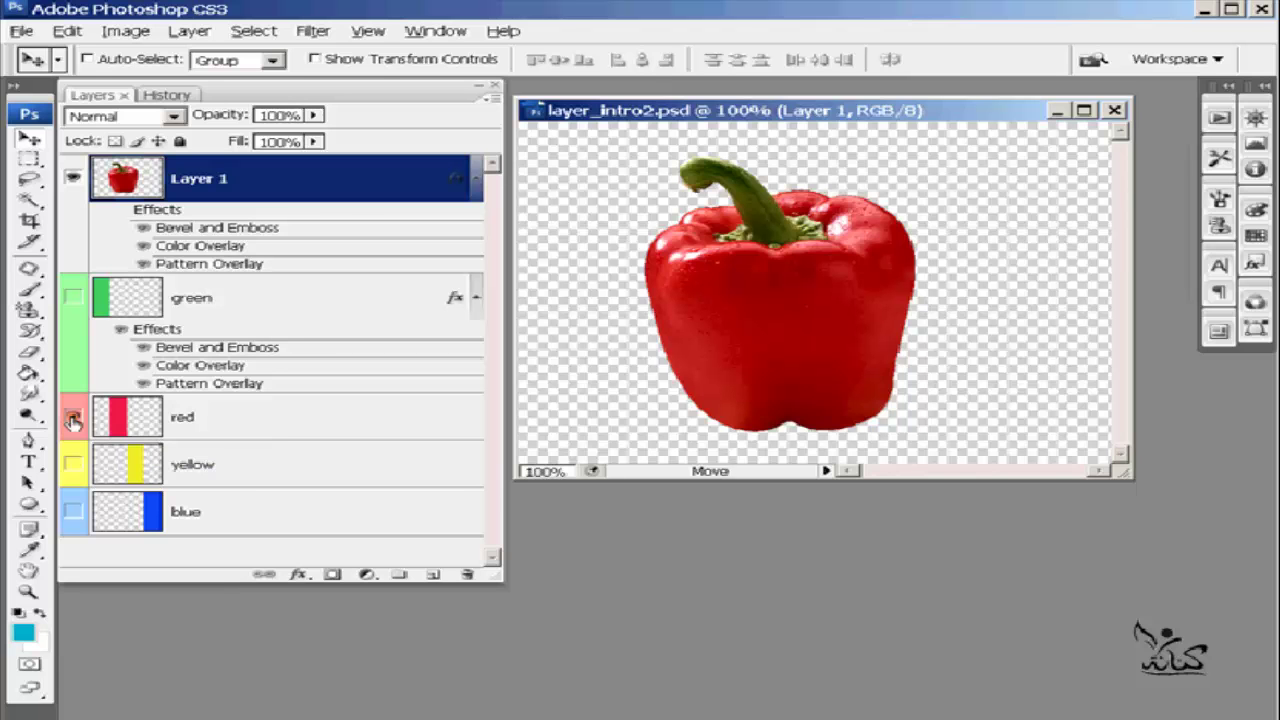
left_click_drag(73, 420, 73, 464)
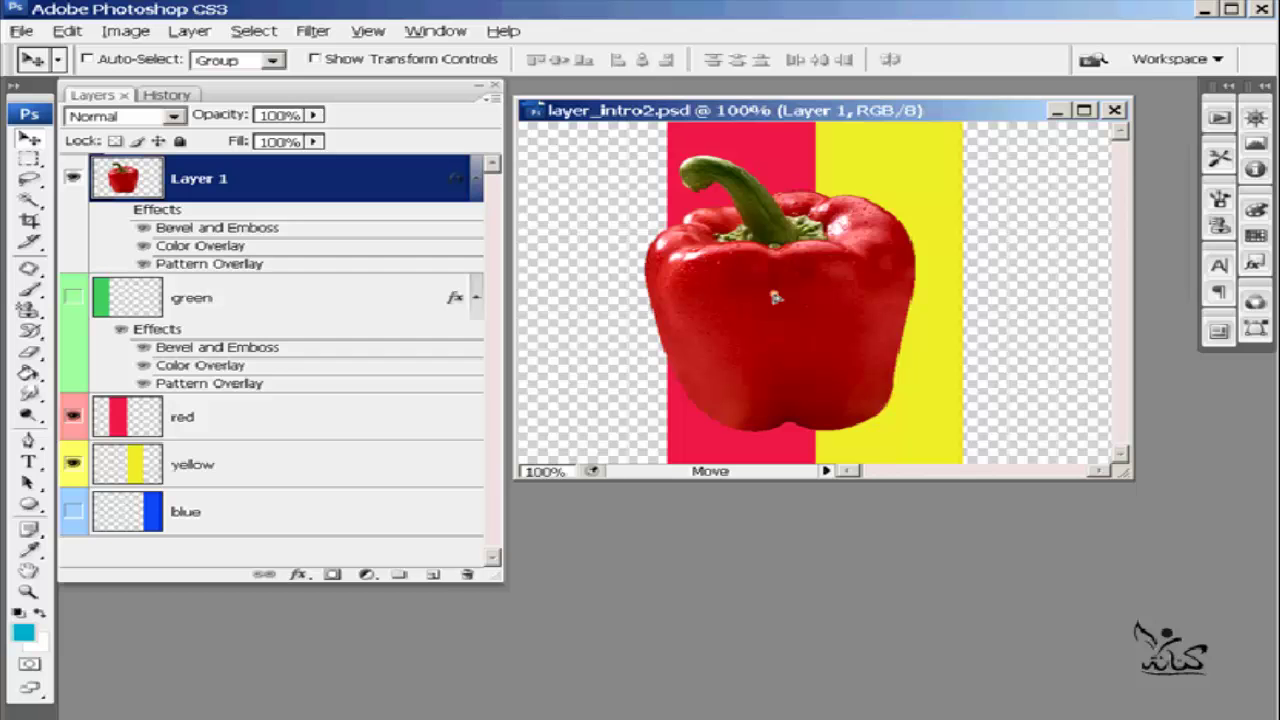
left_click_drag(774, 297, 802, 306)
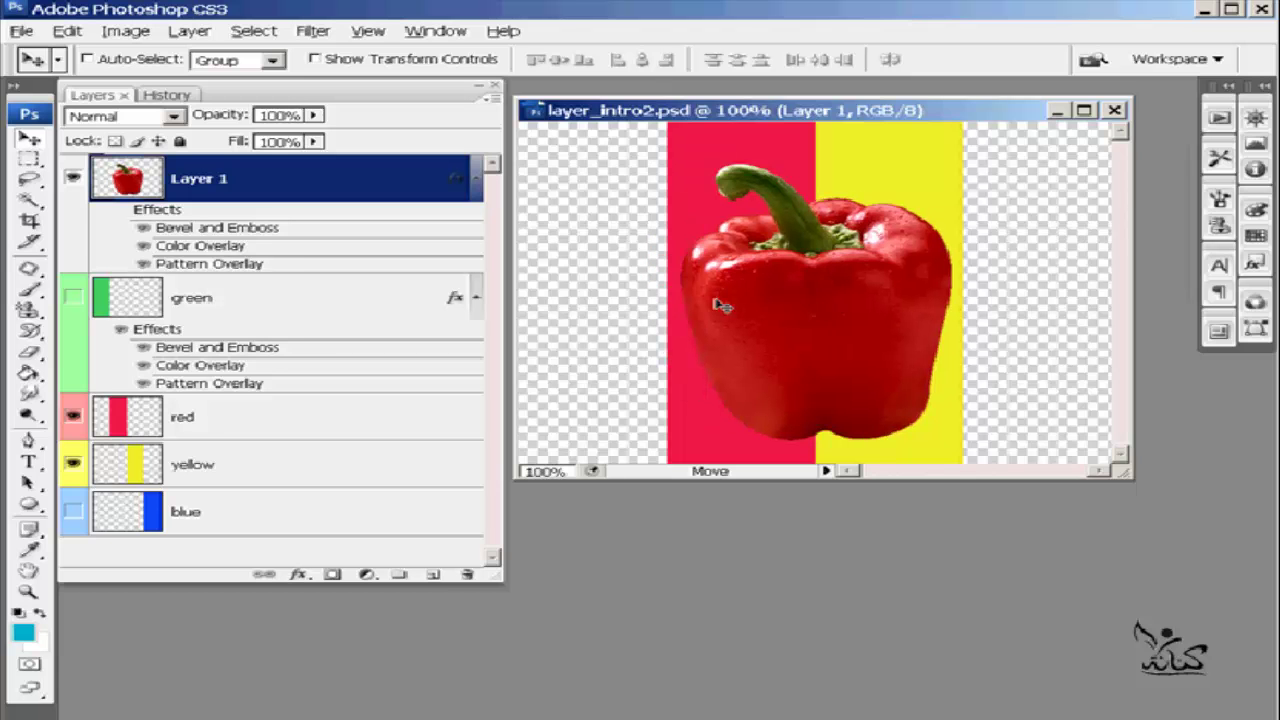
double_click(198, 178)
left_click(145, 183)
Drop the pepper to 58% opacity, preview Hue and Difference, then pick Normal
double_click(145, 183)
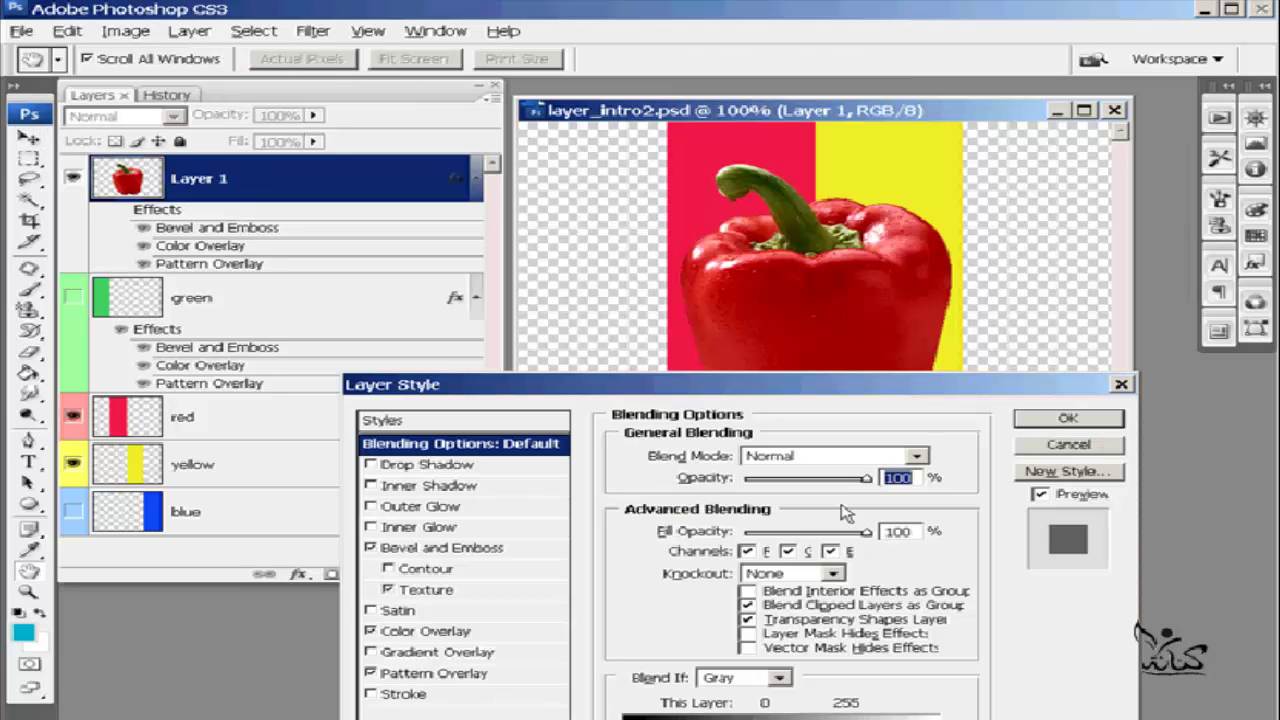
mouse_move(866, 480)
left_mouse_down()
mouse_move(816, 480)
mouse_move(870, 487)
left_mouse_up()
left_click(921, 457)
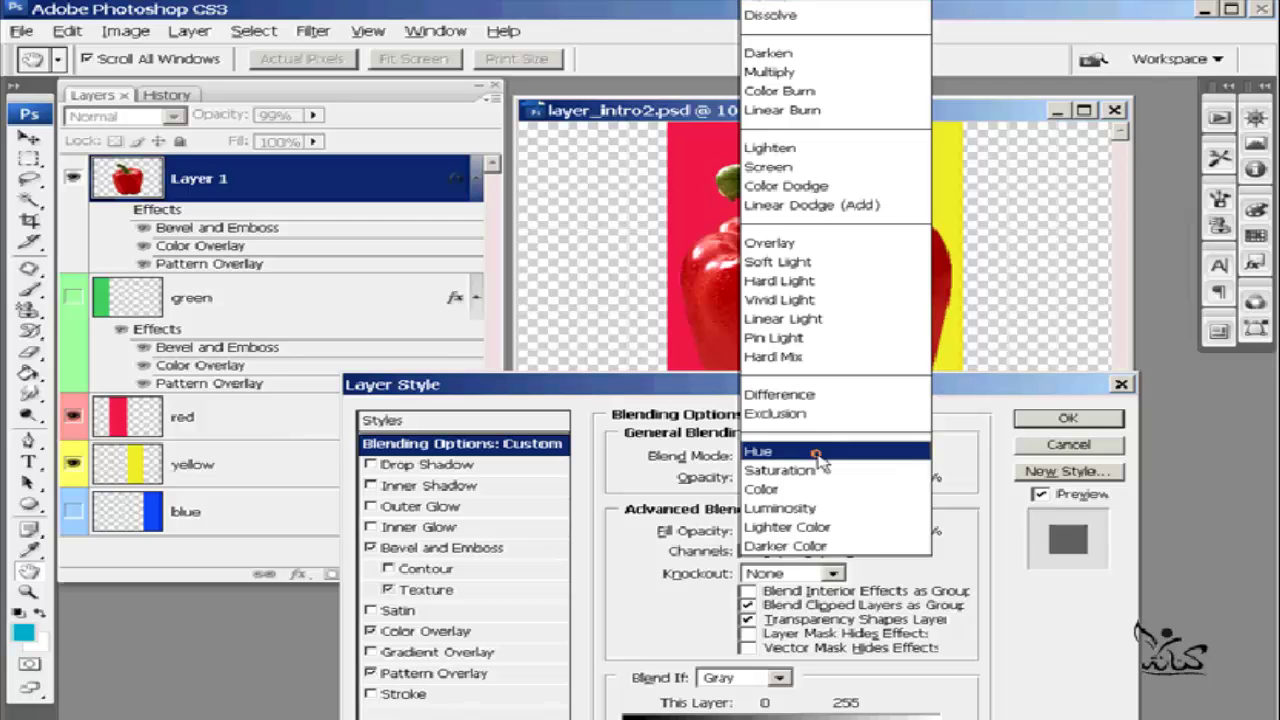
left_click(817, 453)
left_click(820, 460)
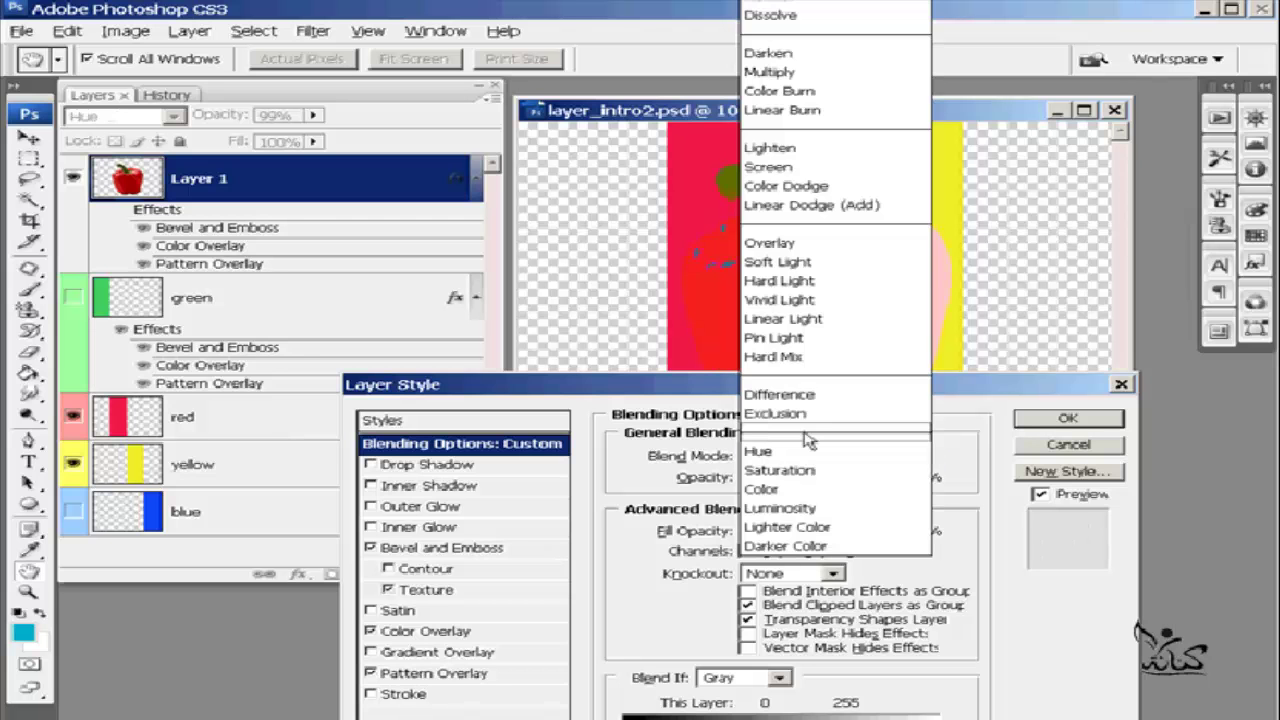
left_click(806, 396)
left_click(915, 455)
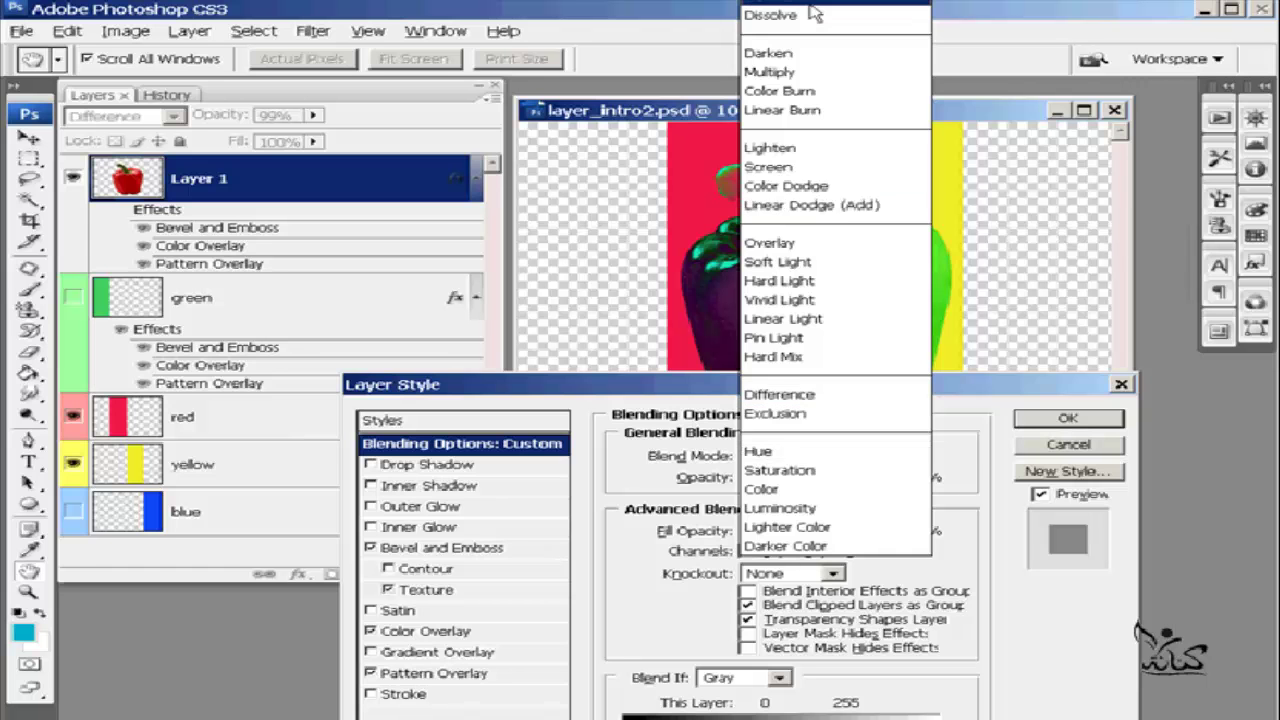
left_click(812, 4)
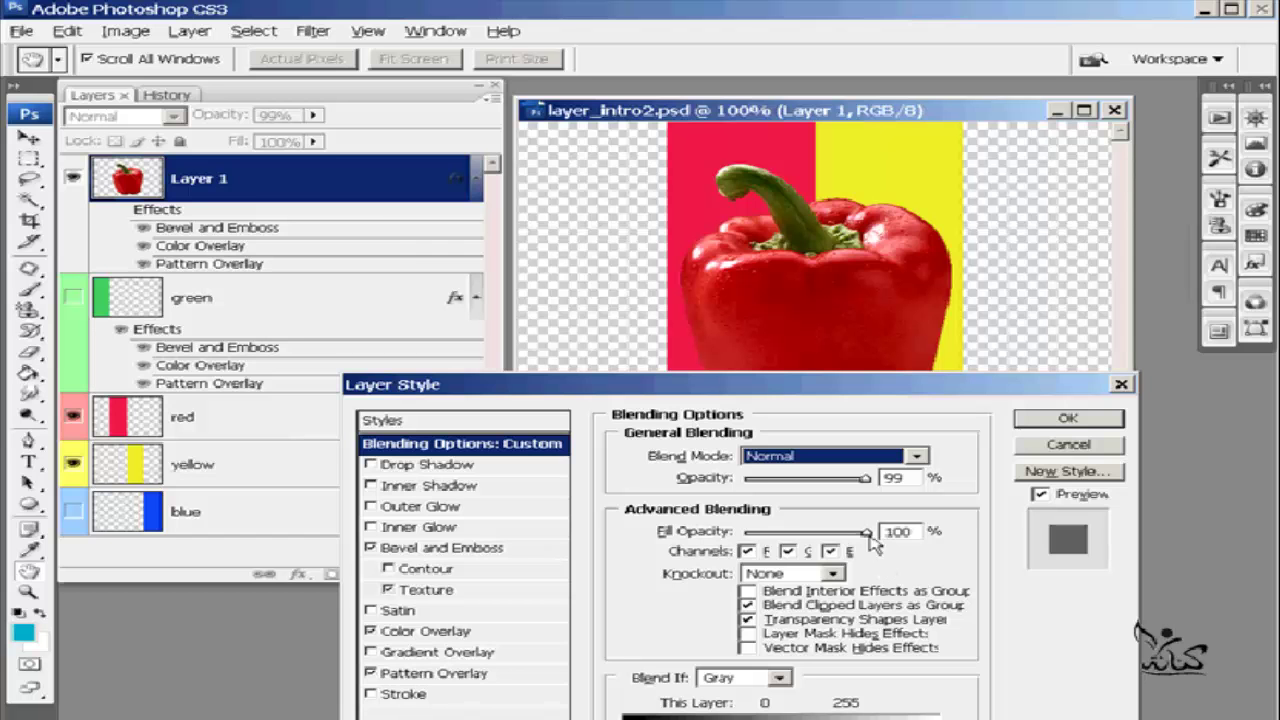
Lower fill opacity to 85, move the dialog off the canvas, and trial Blend If ranges
mouse_move(870, 533)
left_mouse_down()
mouse_move(800, 538)
mouse_move(873, 540)
left_mouse_up()
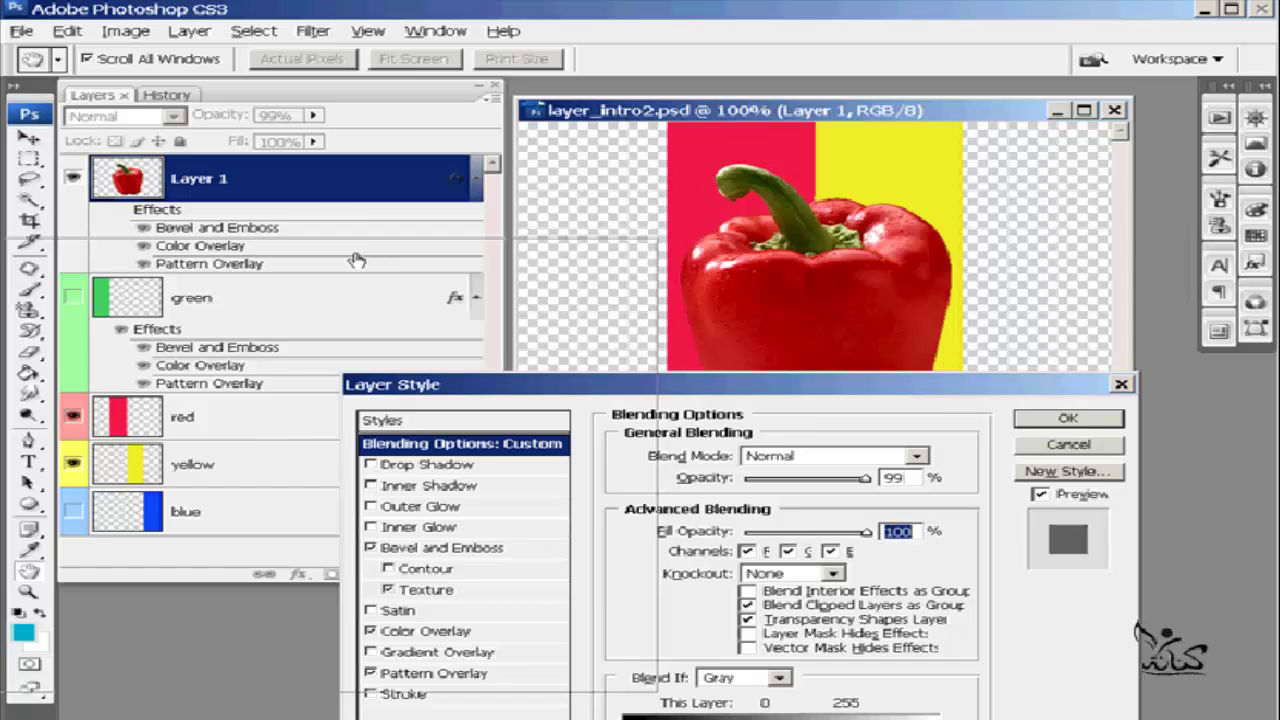
left_click_drag(357, 260, 346, 237)
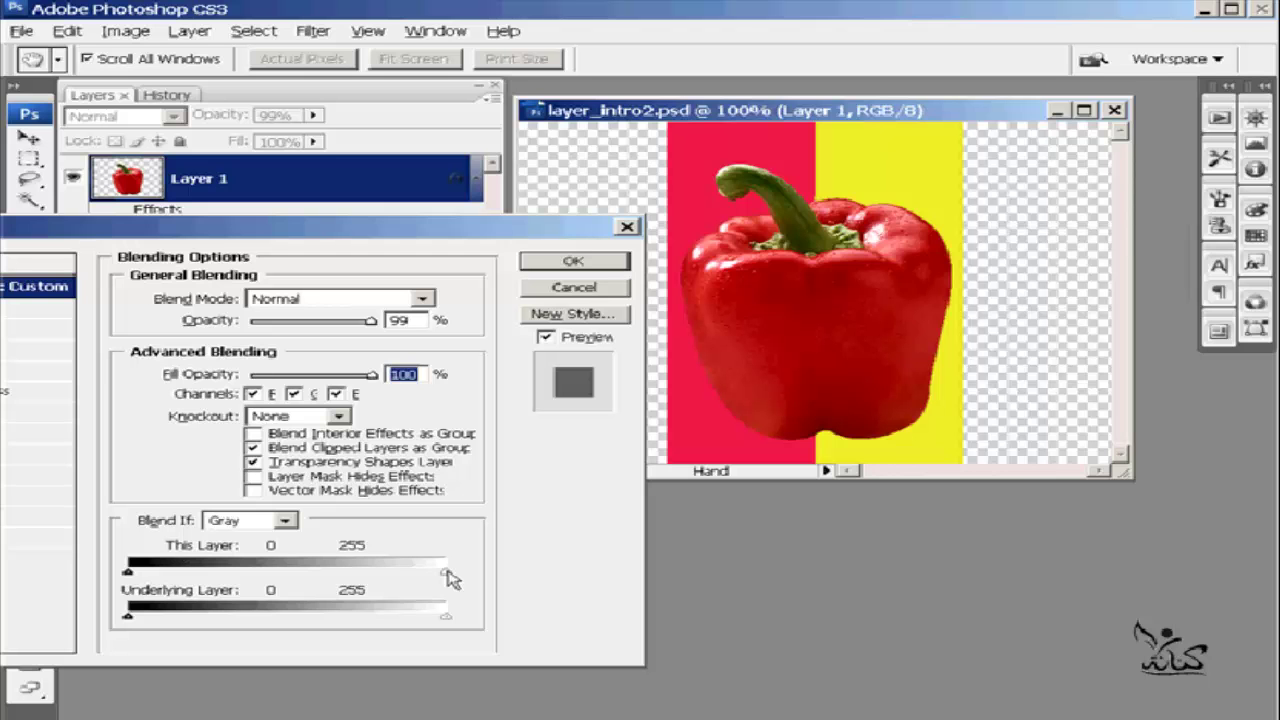
mouse_move(447, 572)
left_mouse_down()
mouse_move(181, 575)
mouse_move(472, 578)
left_mouse_up()
mouse_move(128, 573)
left_mouse_down()
mouse_move(268, 577)
mouse_move(129, 574)
left_mouse_up()
mouse_move(447, 622)
left_mouse_down()
mouse_move(387, 622)
mouse_move(472, 620)
left_mouse_up()
mouse_move(134, 622)
left_mouse_down()
mouse_move(262, 622)
mouse_move(124, 622)
left_mouse_up()
Choose Shallow knockout, then hide pepper tones above 200 and adjust the underlying shadow slider
left_click(340, 416)
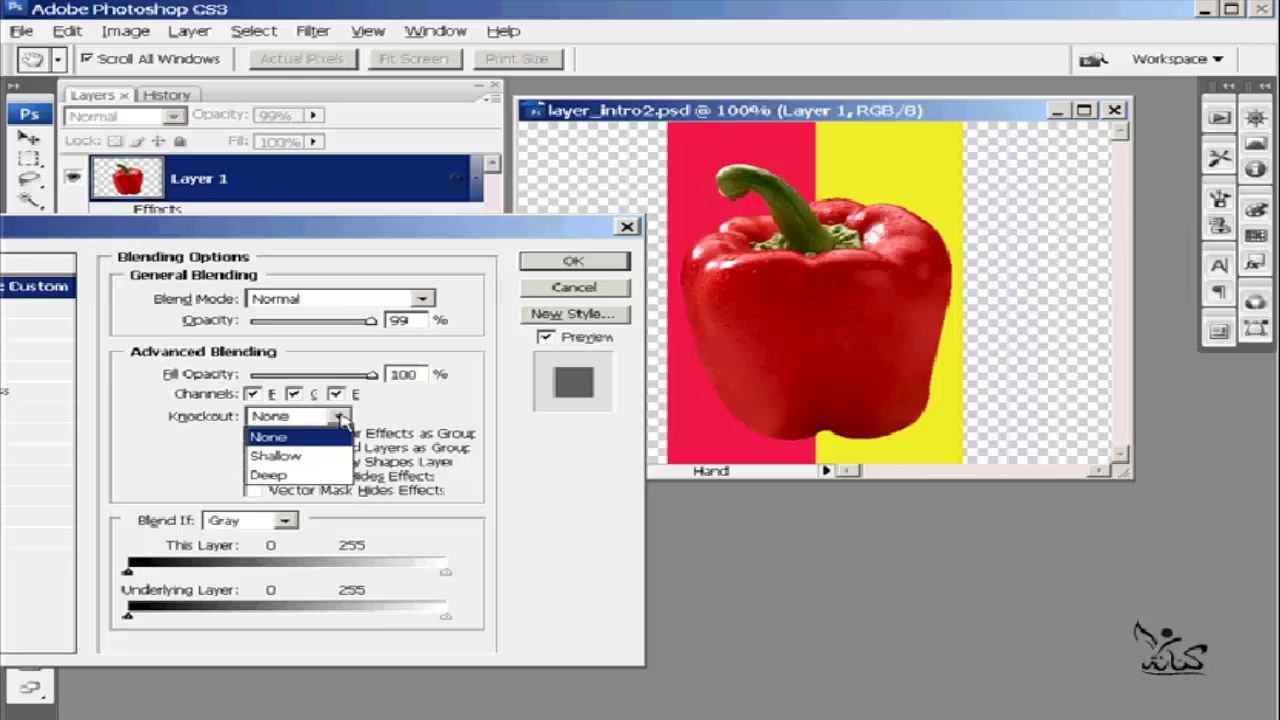
left_click(302, 455)
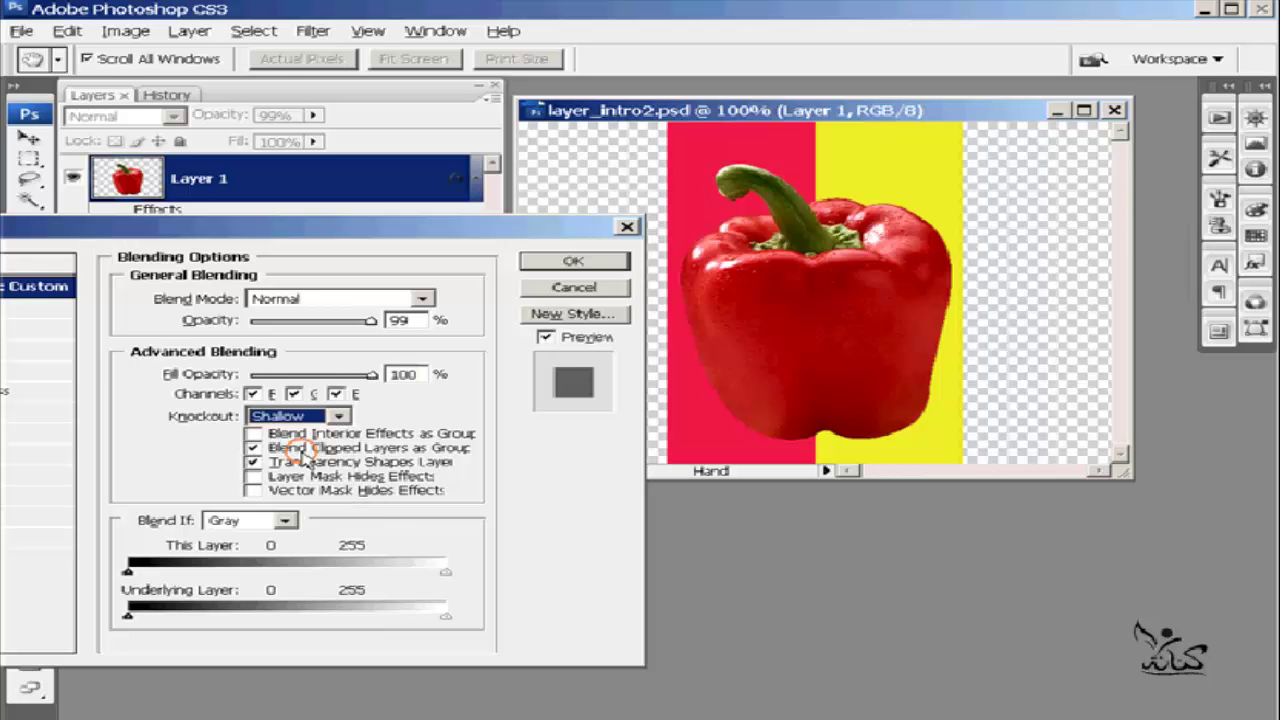
mouse_move(445, 572)
left_mouse_down()
mouse_move(170, 576)
mouse_move(453, 566)
left_mouse_up()
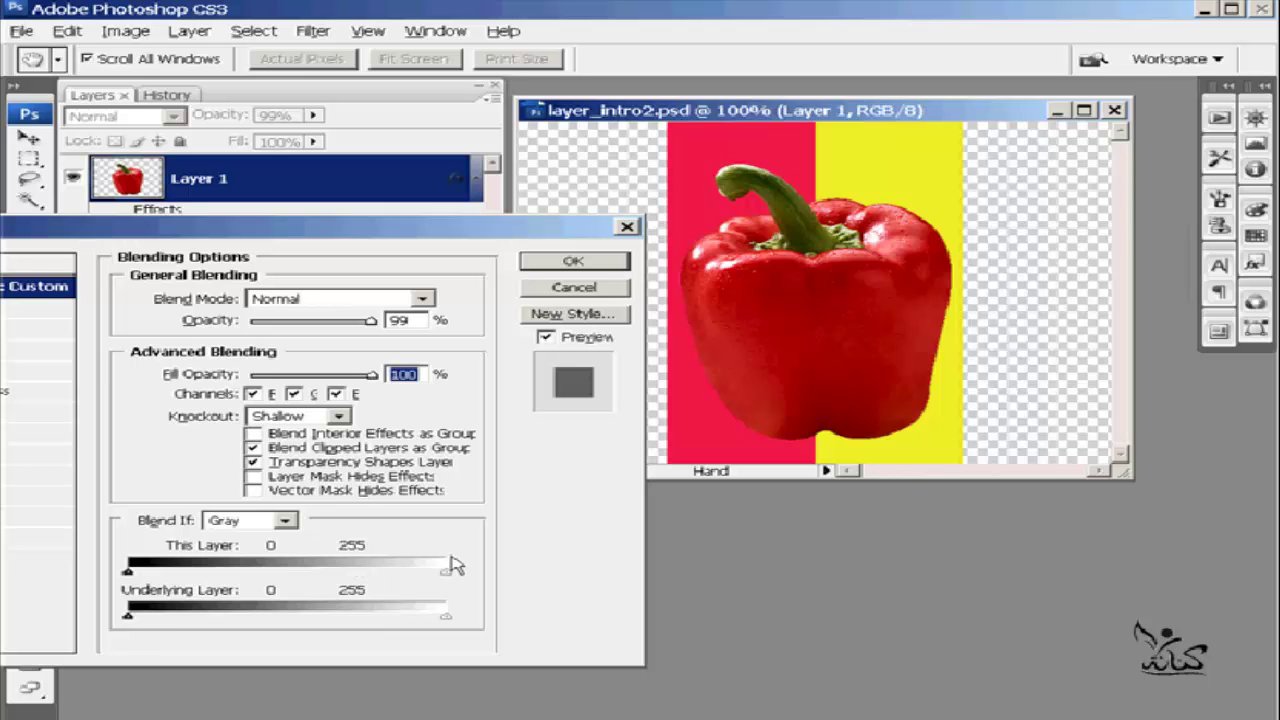
mouse_move(128, 615)
left_mouse_down()
mouse_move(305, 622)
mouse_move(166, 614)
left_mouse_up()
Cancel the Layer Style, show the green and blue stripes, and re-enable the pepper's effects
left_click(553, 290)
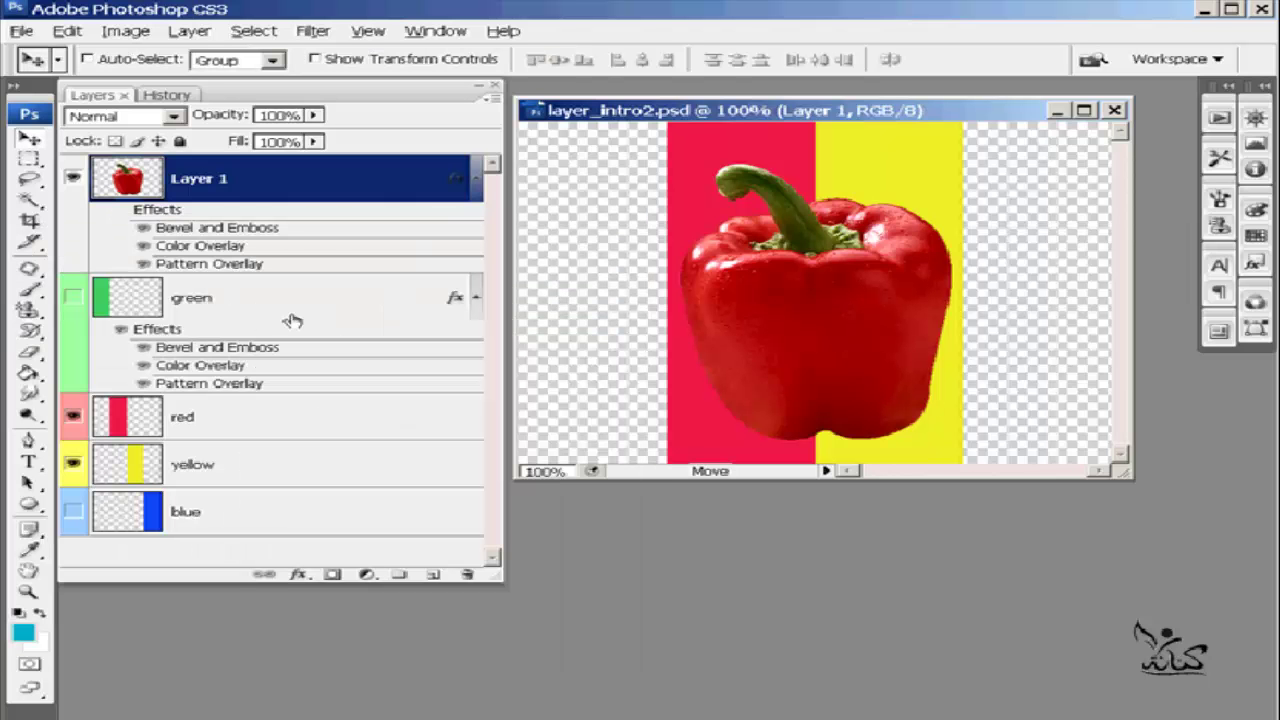
left_click(73, 300)
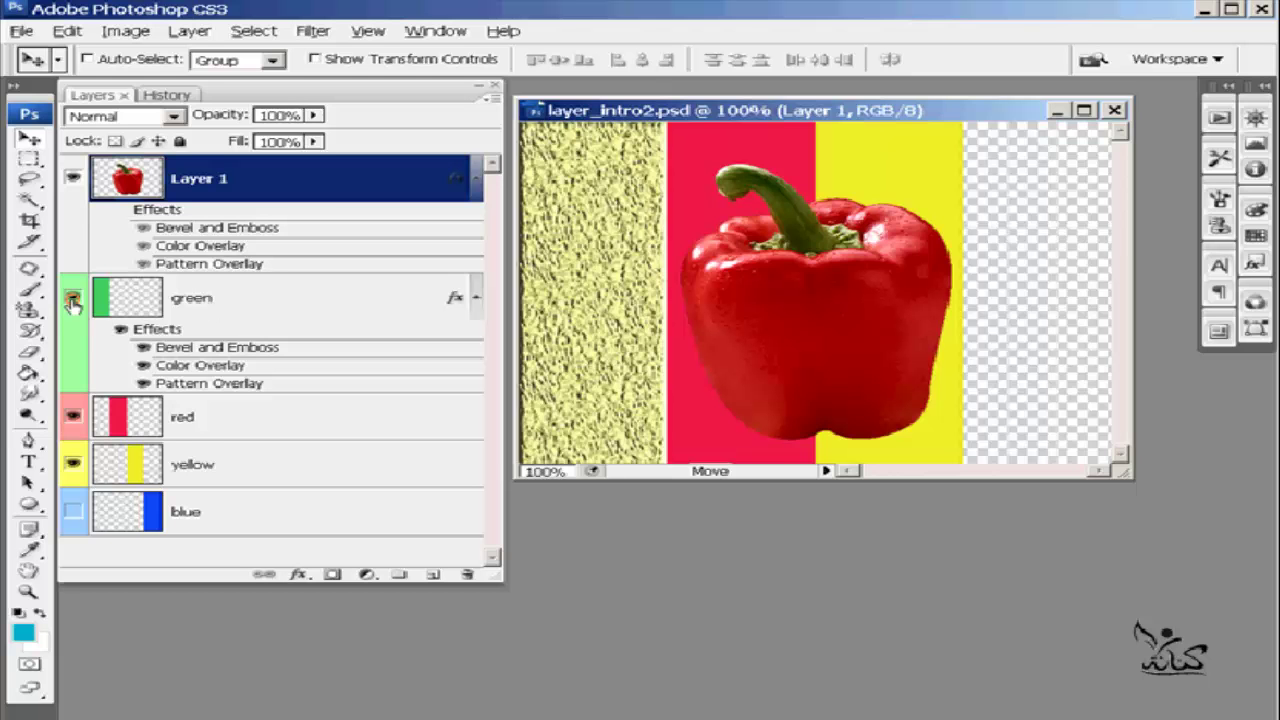
left_click(71, 514)
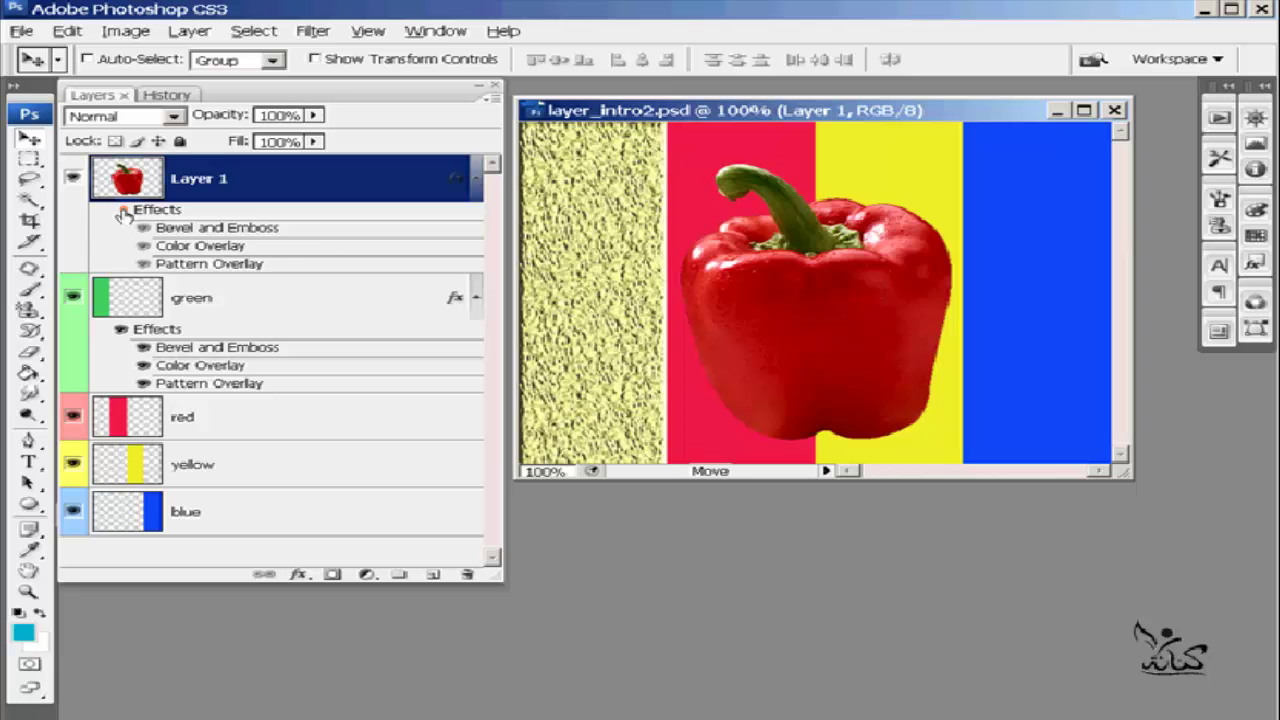
left_click(120, 209)
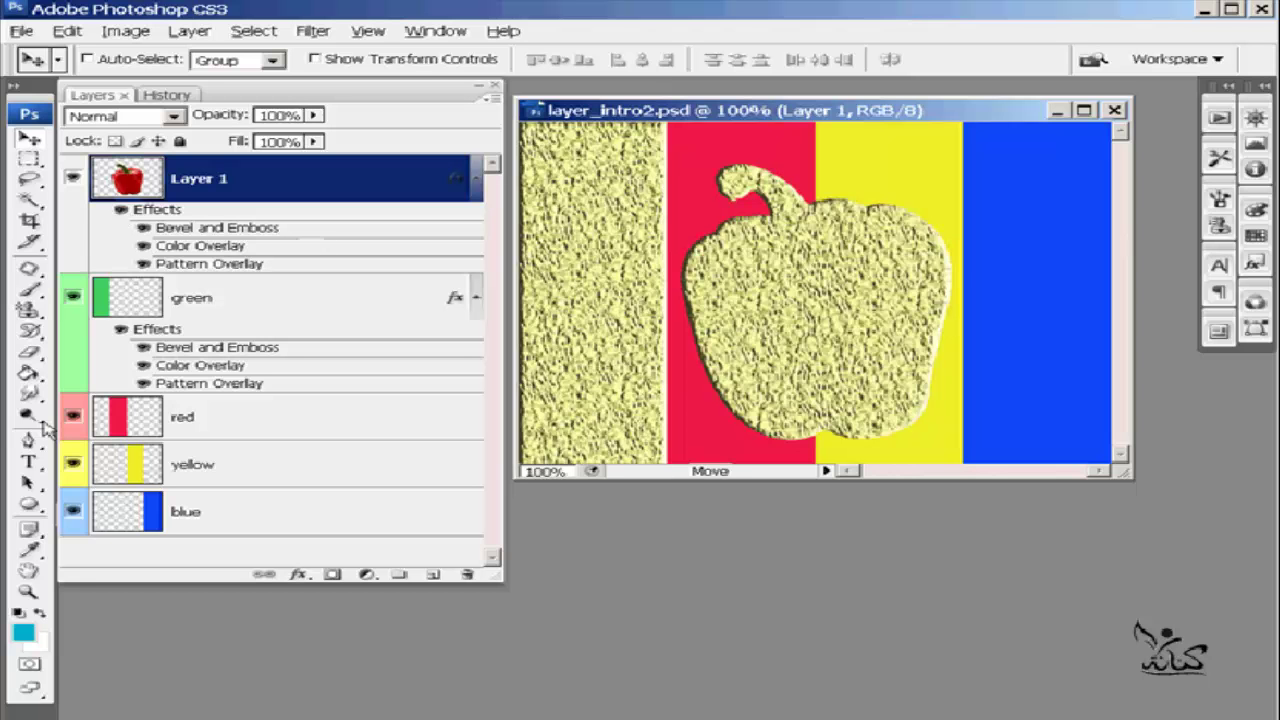
Paint wavy brush strokes across the stripes, then drag Layer 1's effects to the trash
left_click(30, 290)
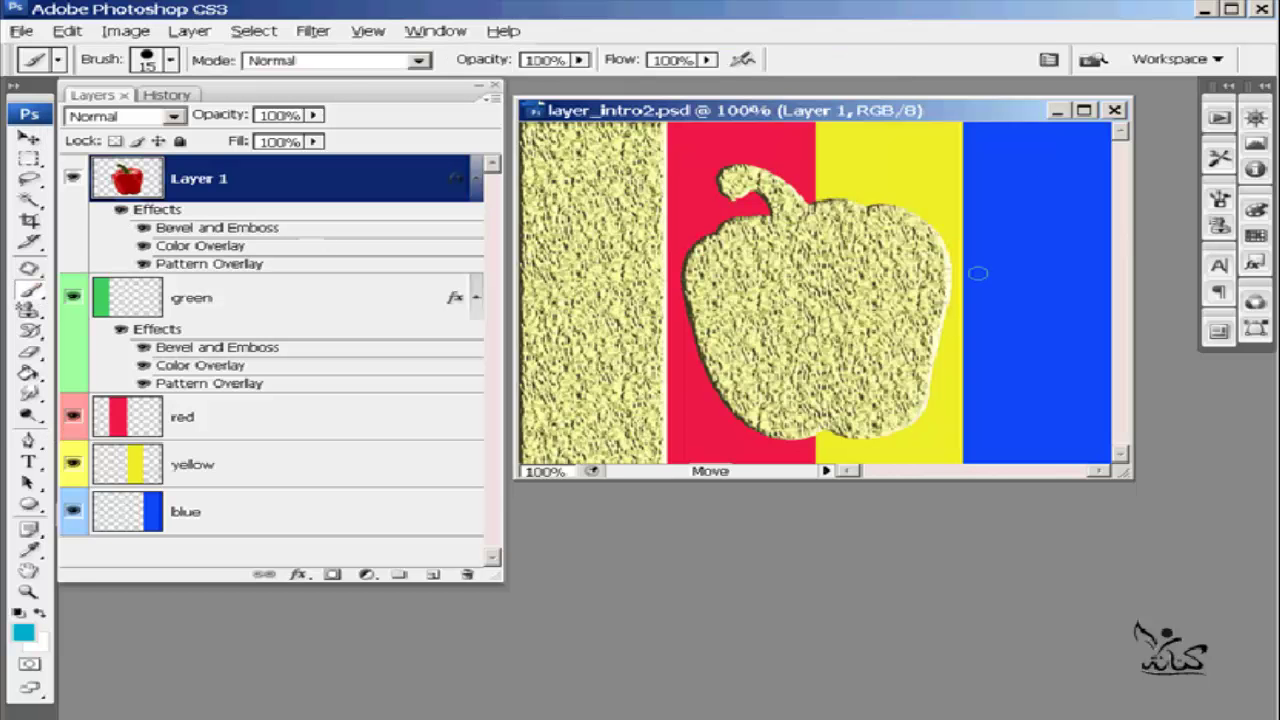
mouse_move(1050, 174)
left_mouse_down()
mouse_move(1041, 259)
mouse_move(945, 389)
left_mouse_up()
mouse_move(1043, 153)
left_mouse_down()
mouse_move(932, 200)
mouse_move(975, 283)
left_mouse_up()
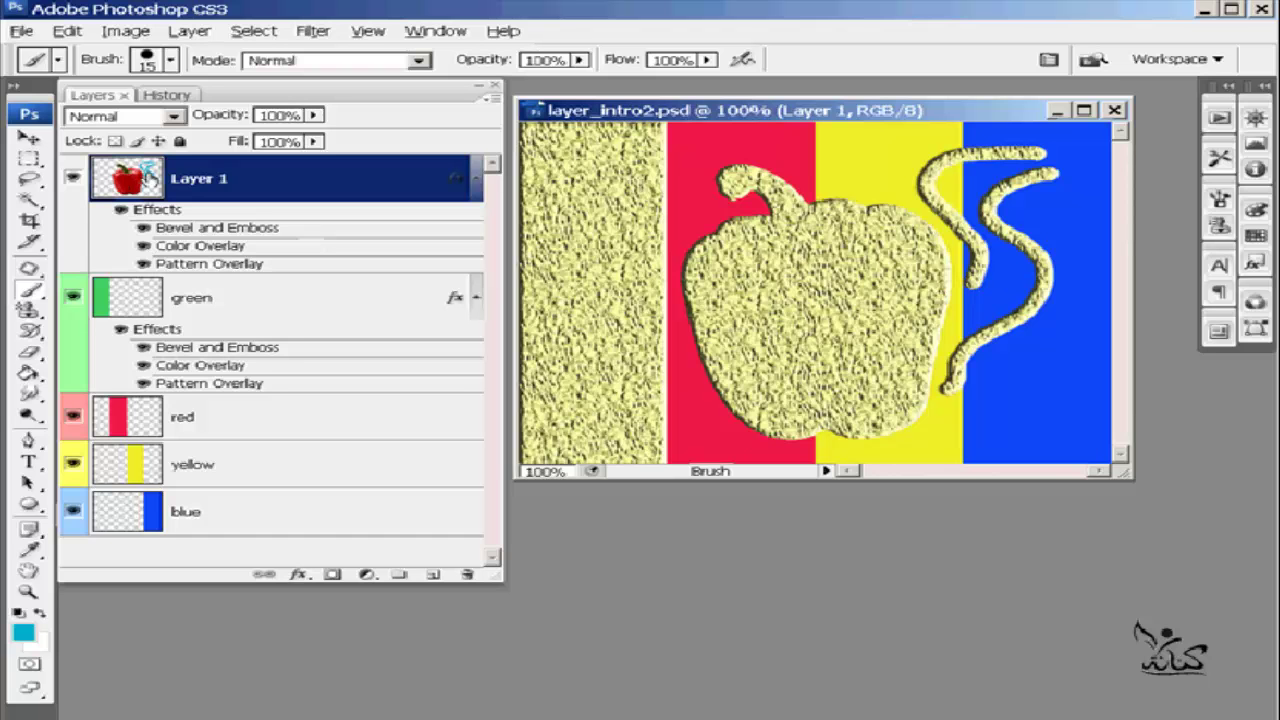
left_click(120, 212)
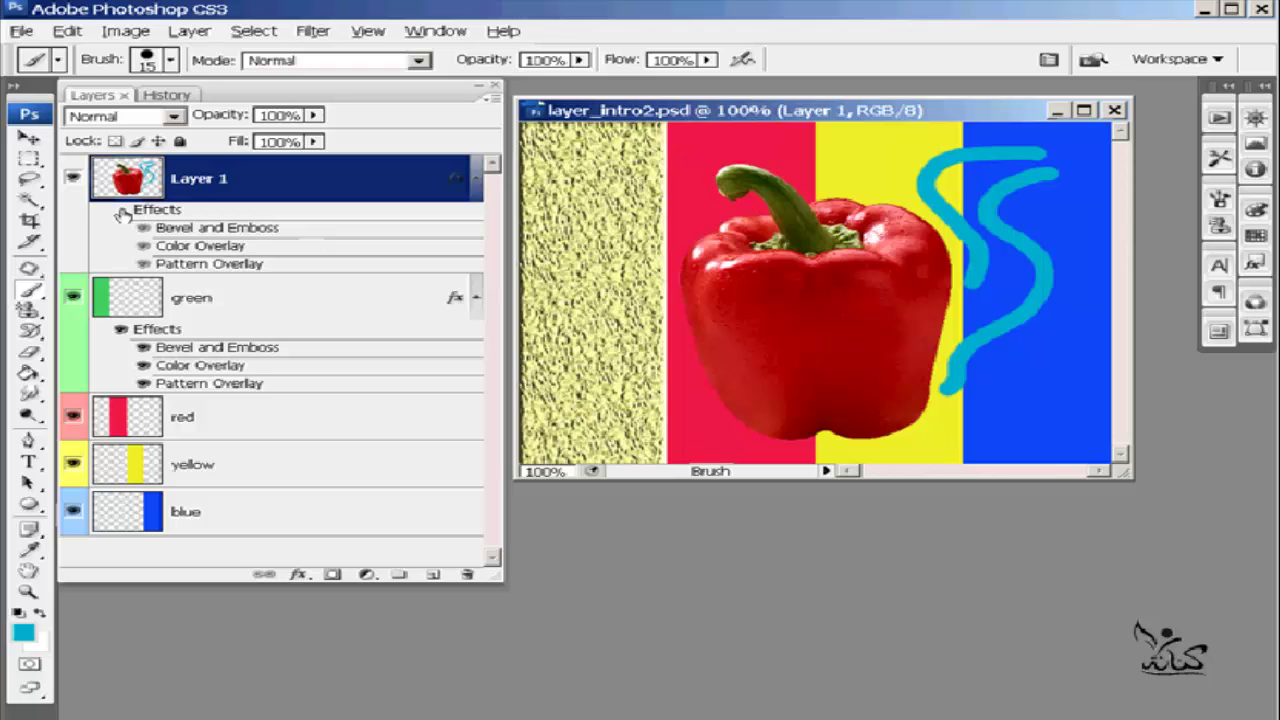
left_click(120, 210)
mouse_move(857, 162)
left_mouse_down()
mouse_move(620, 285)
mouse_move(708, 424)
mouse_move(933, 453)
mouse_move(947, 388)
left_mouse_up()
left_click_drag(1046, 152, 1055, 172)
mouse_move(950, 220)
left_mouse_down()
mouse_move(920, 178)
mouse_move(845, 152)
left_mouse_up()
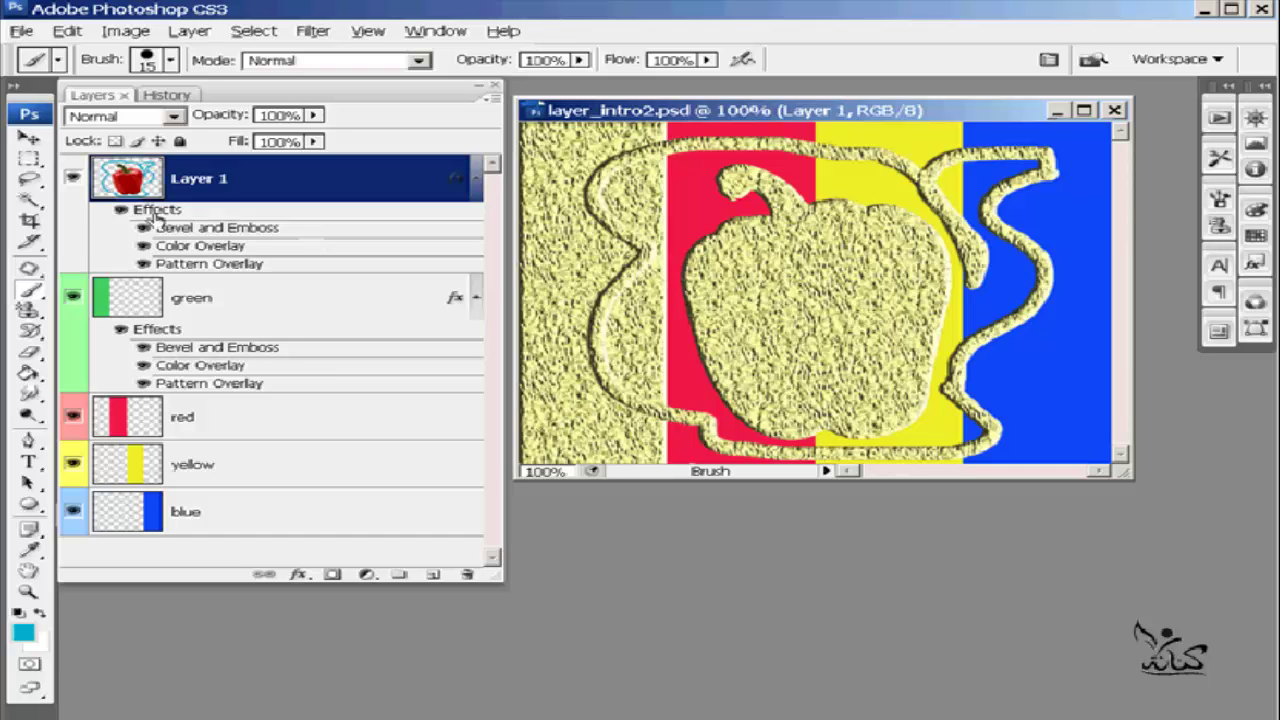
left_click_drag(152, 213, 468, 572)
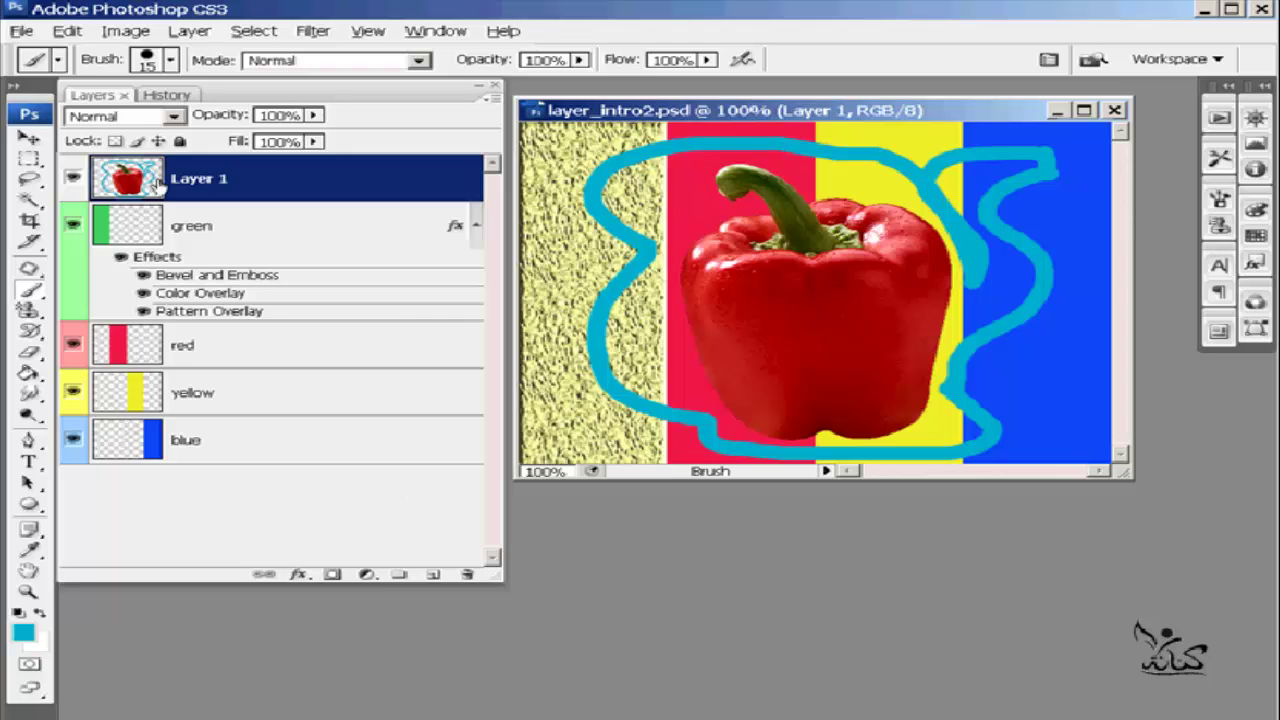
Open Layer 1's Styles list and try the blue, teal and pink presets
double_click(205, 176)
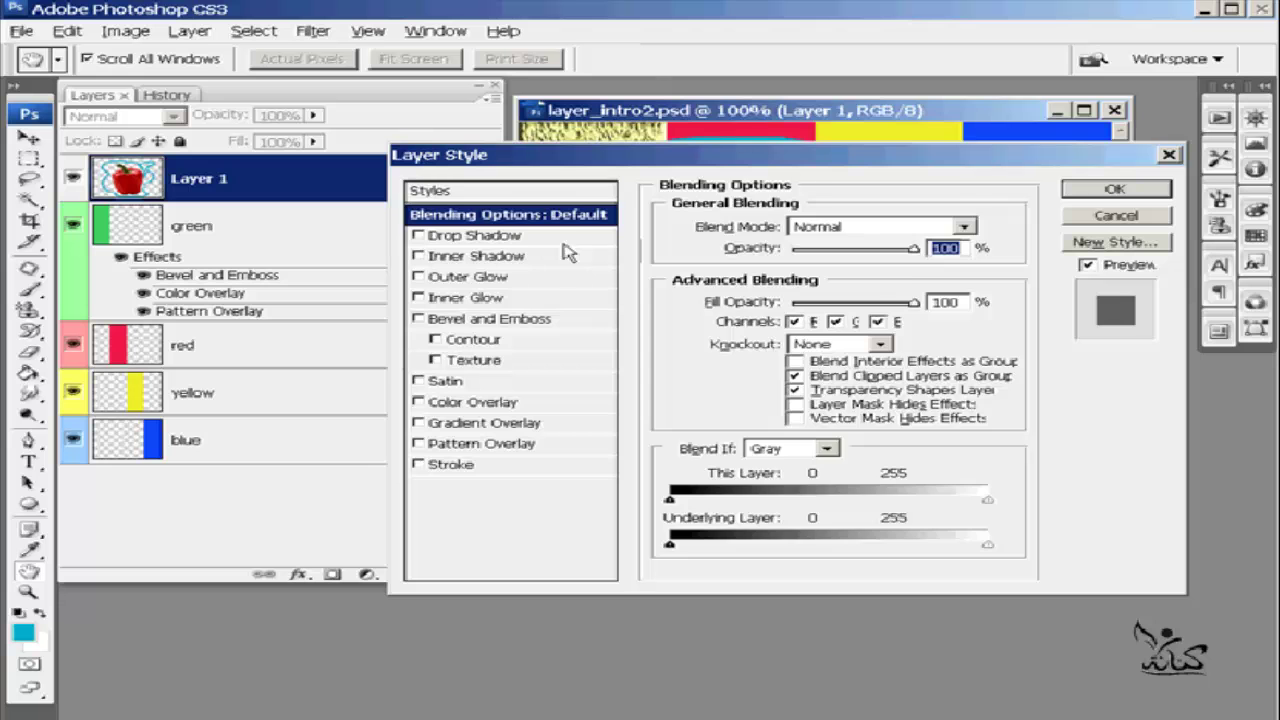
left_click(431, 190)
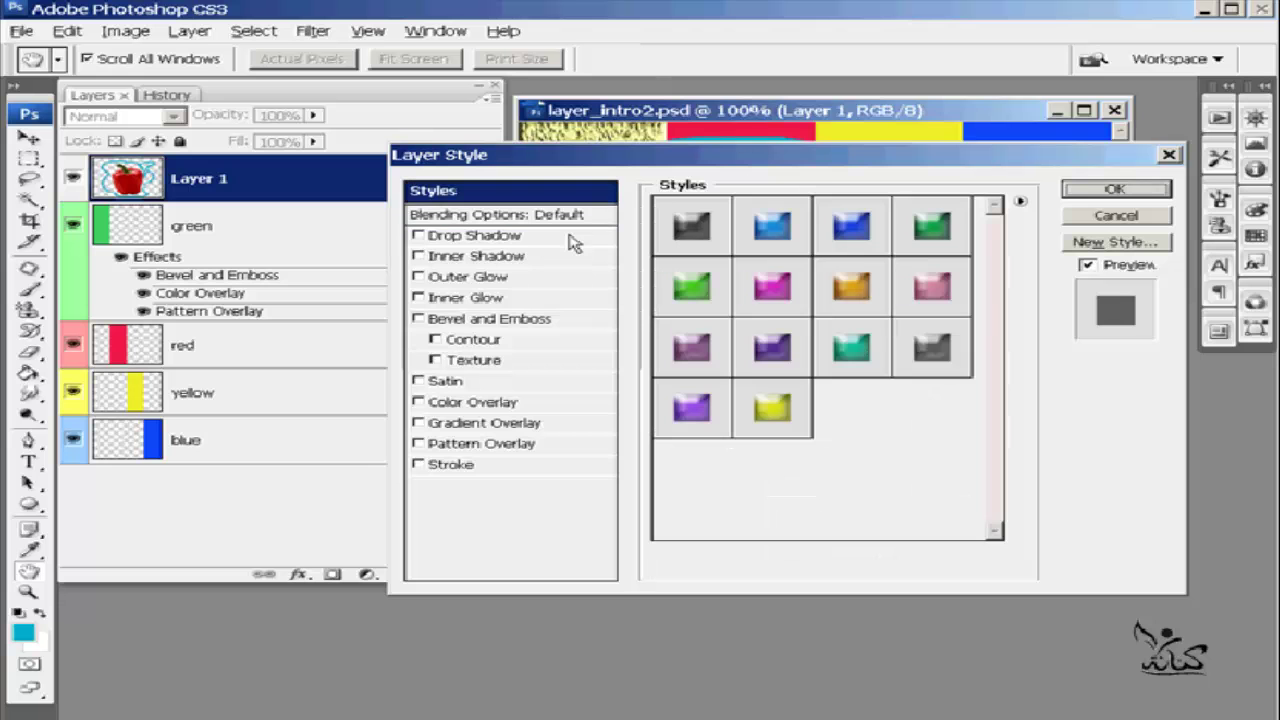
left_click(851, 226)
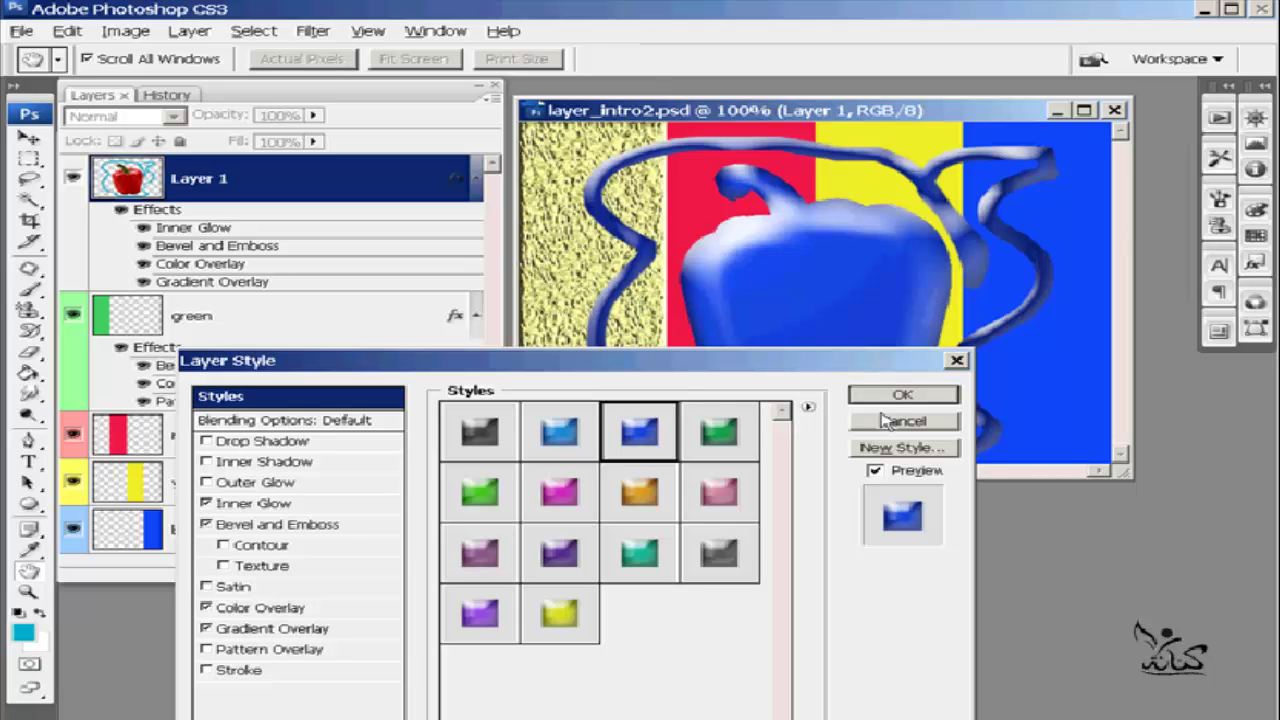
left_click(641, 553)
left_click(729, 490)
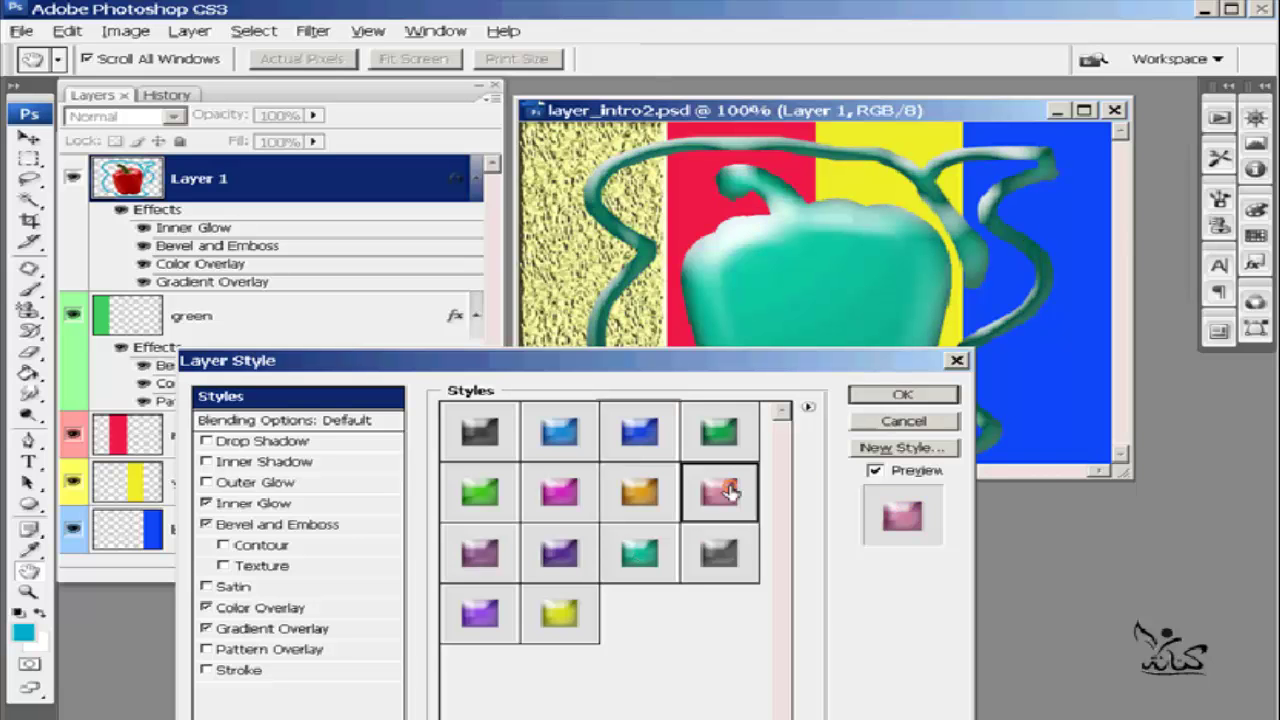
Load the Buttons style set, replacing the current styles
left_click(808, 407)
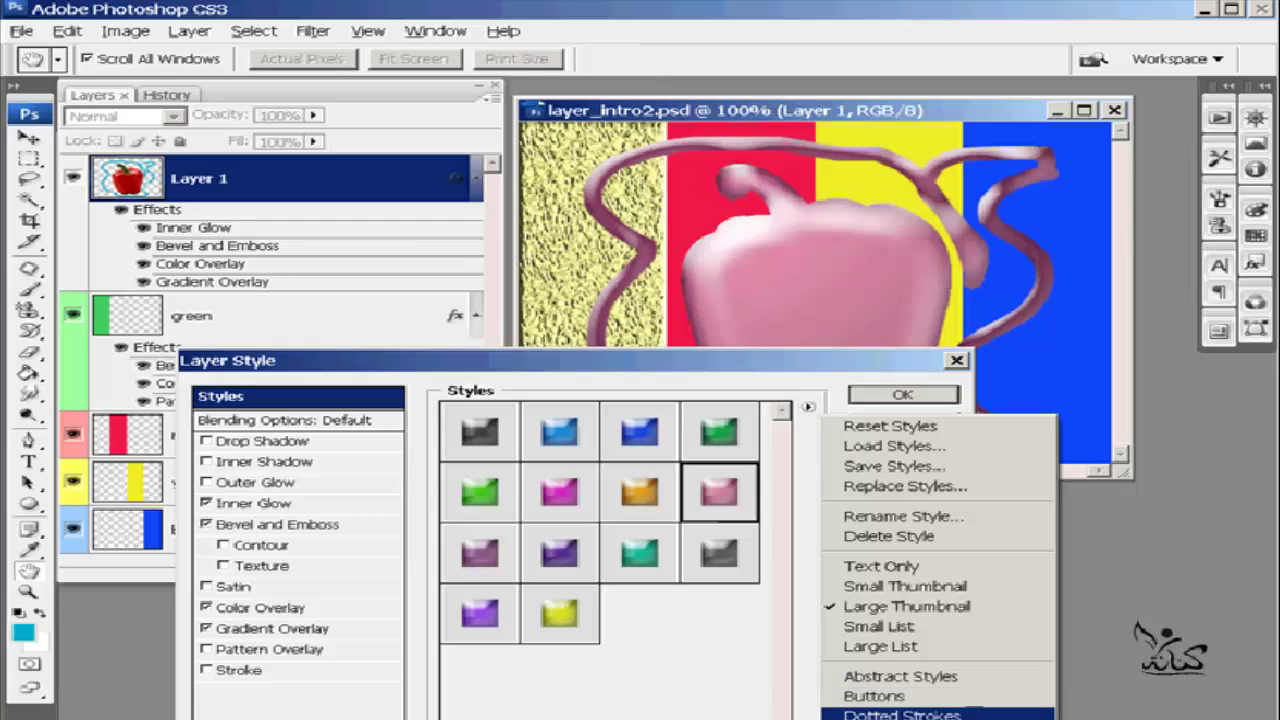
left_click(938, 696)
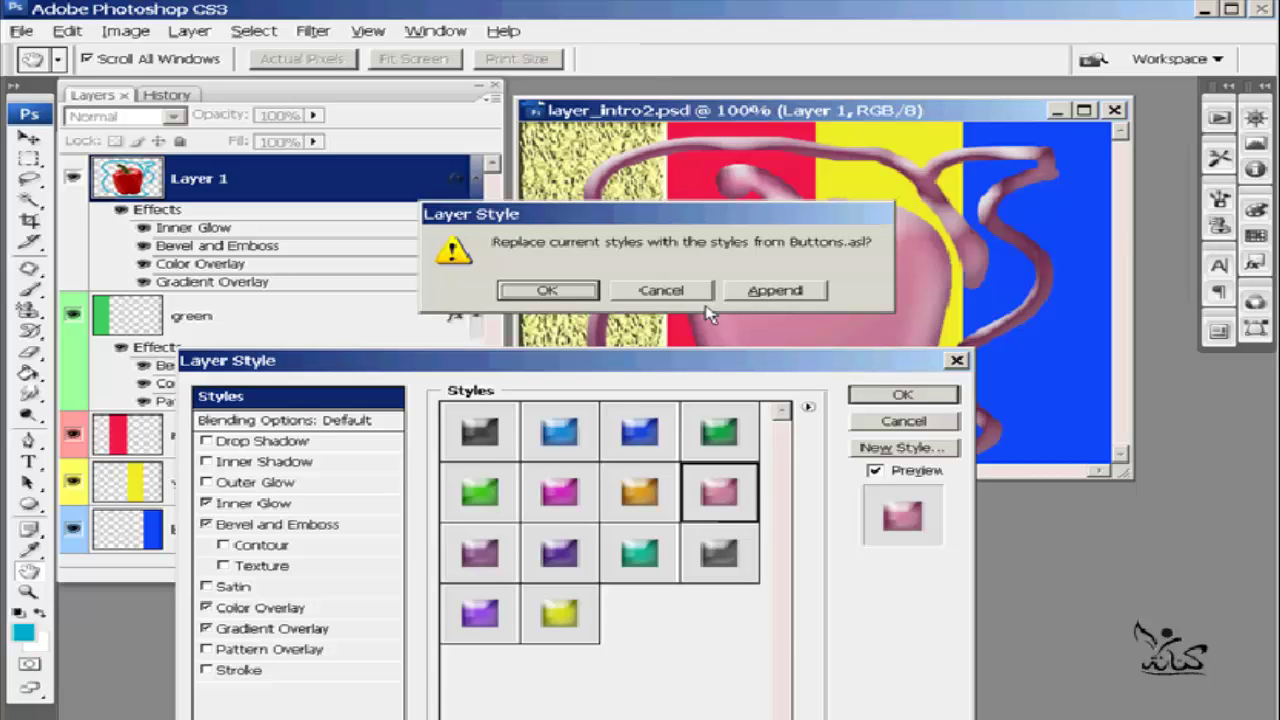
key("Return")
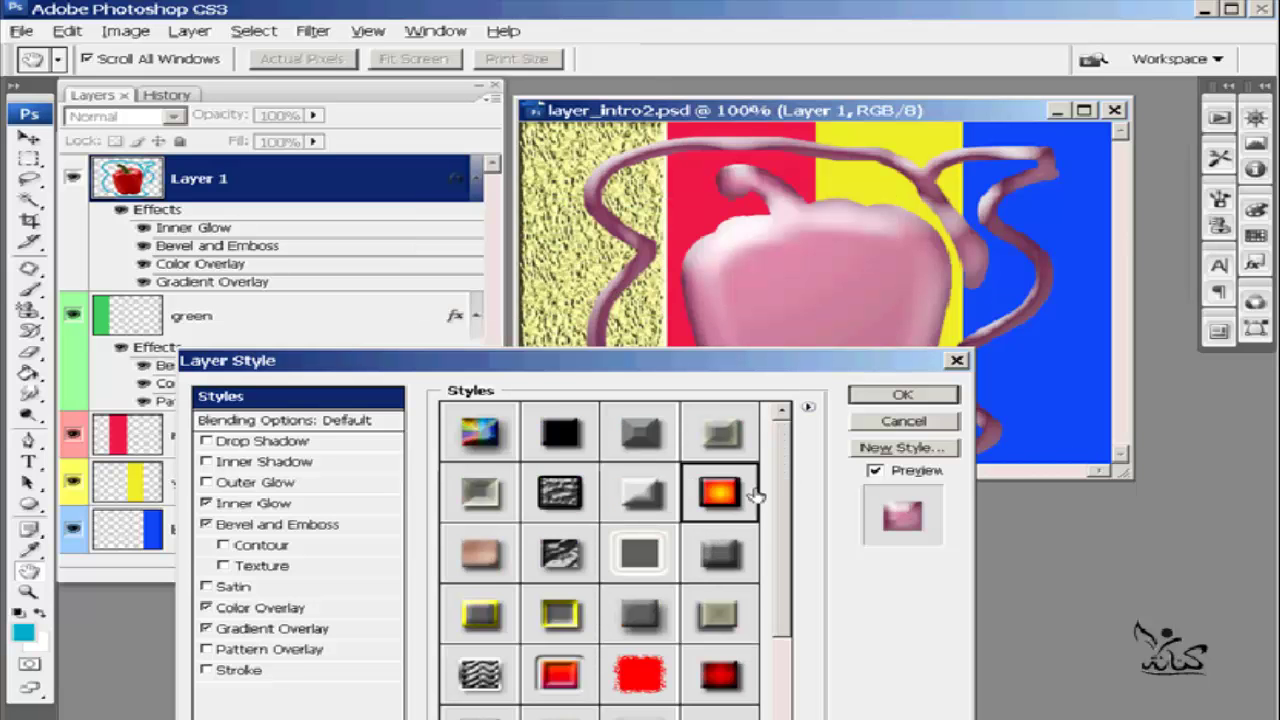
Try several Buttons presets and apply the grey outer-glow style to Layer 1
left_click(720, 503)
left_click(559, 500)
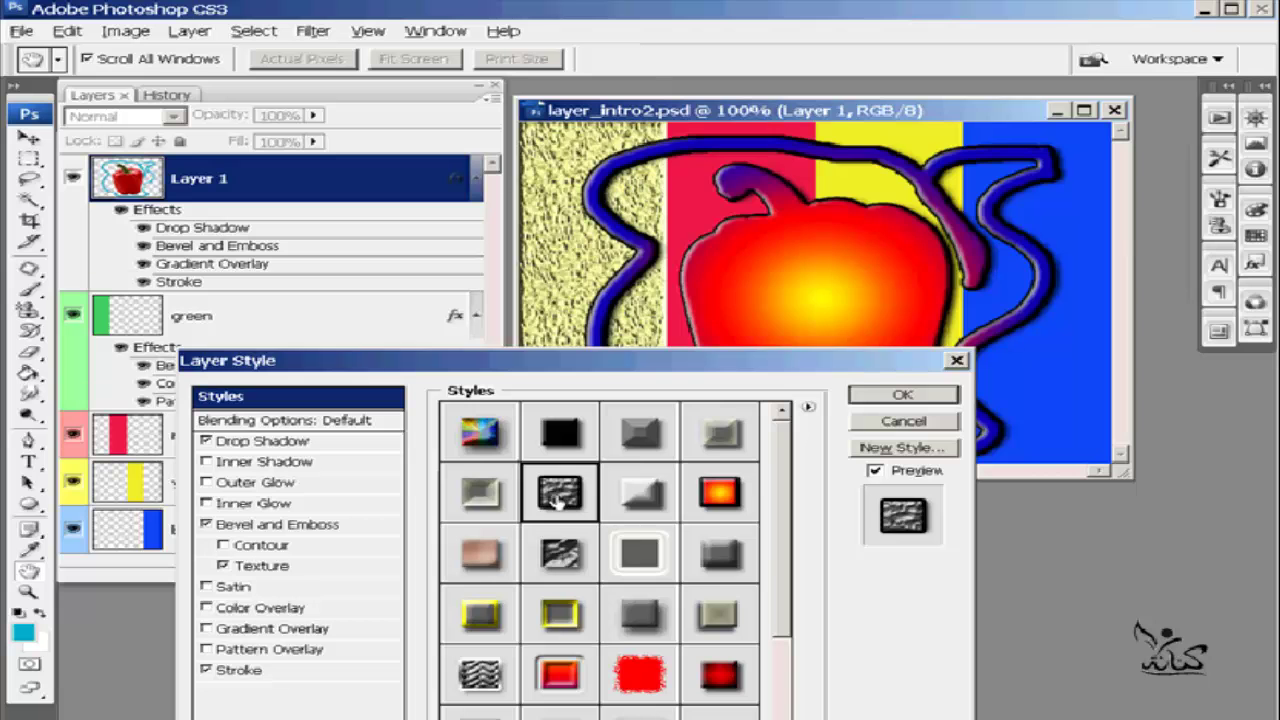
left_click(488, 500)
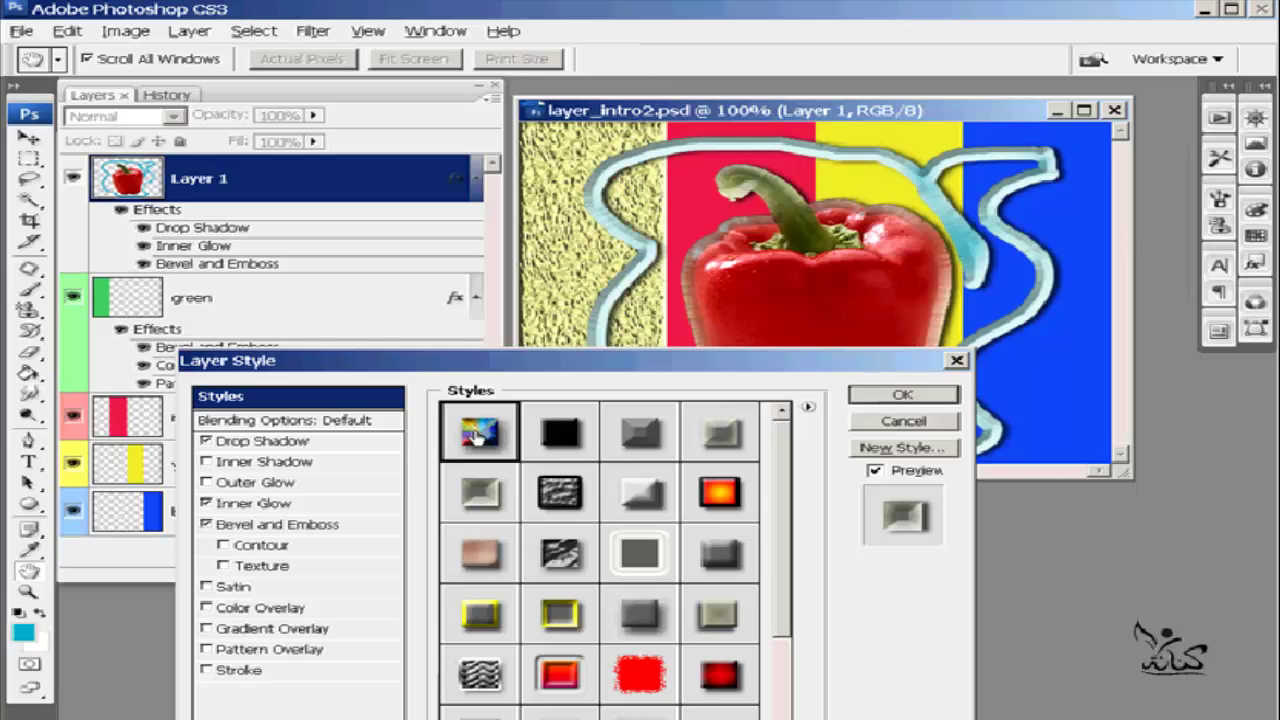
left_click(480, 432)
left_click(643, 555)
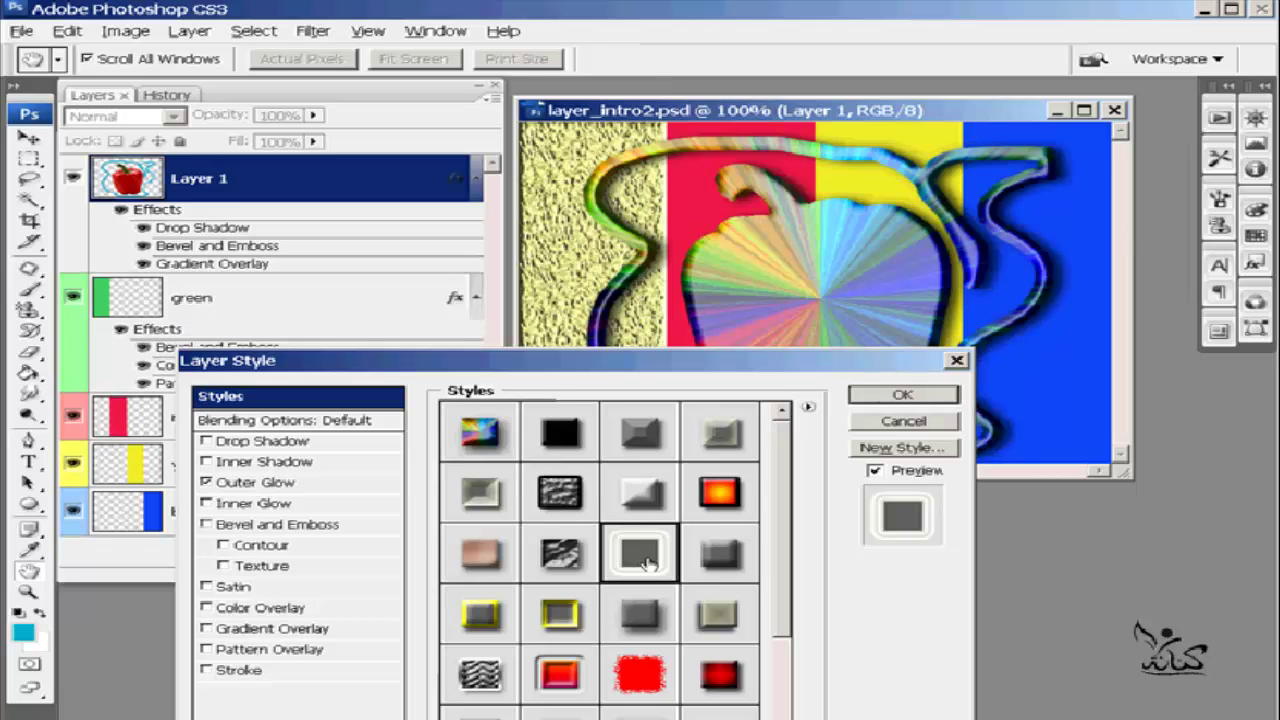
left_click(903, 396)
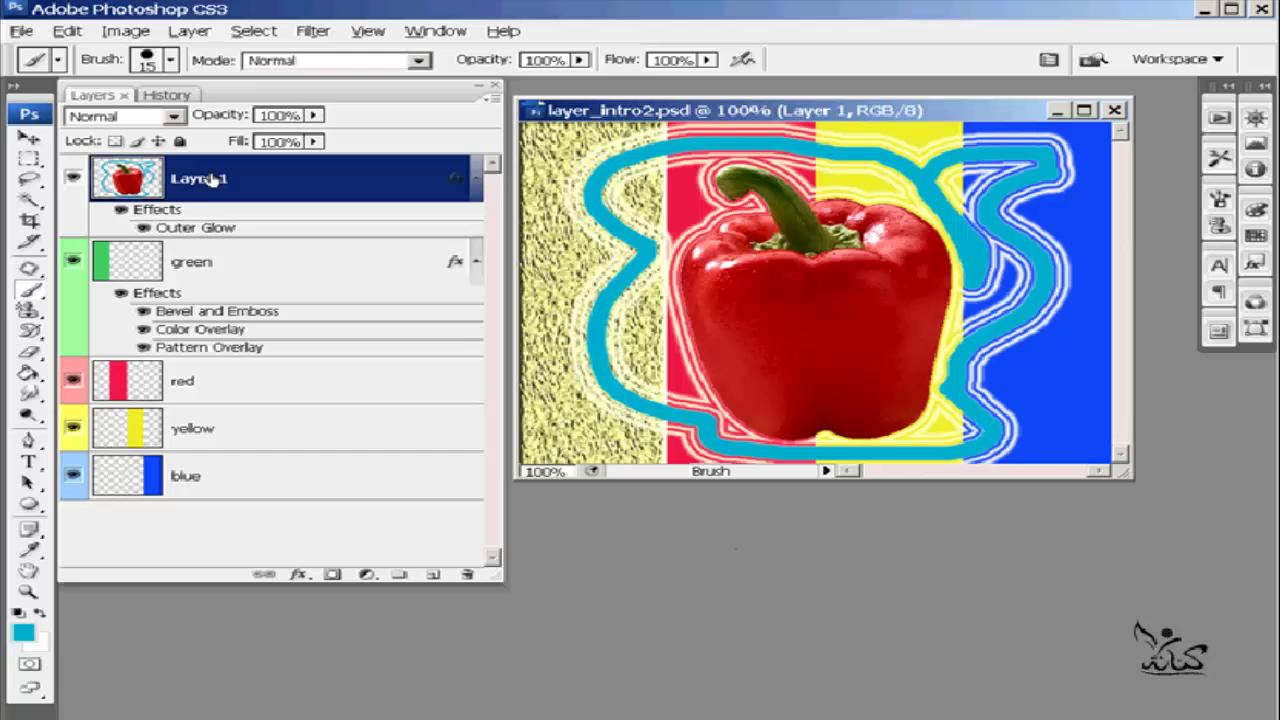
Revert the document to the 'mas' history snapshot and enlarge the Layers panel to show every layer
left_click(166, 96)
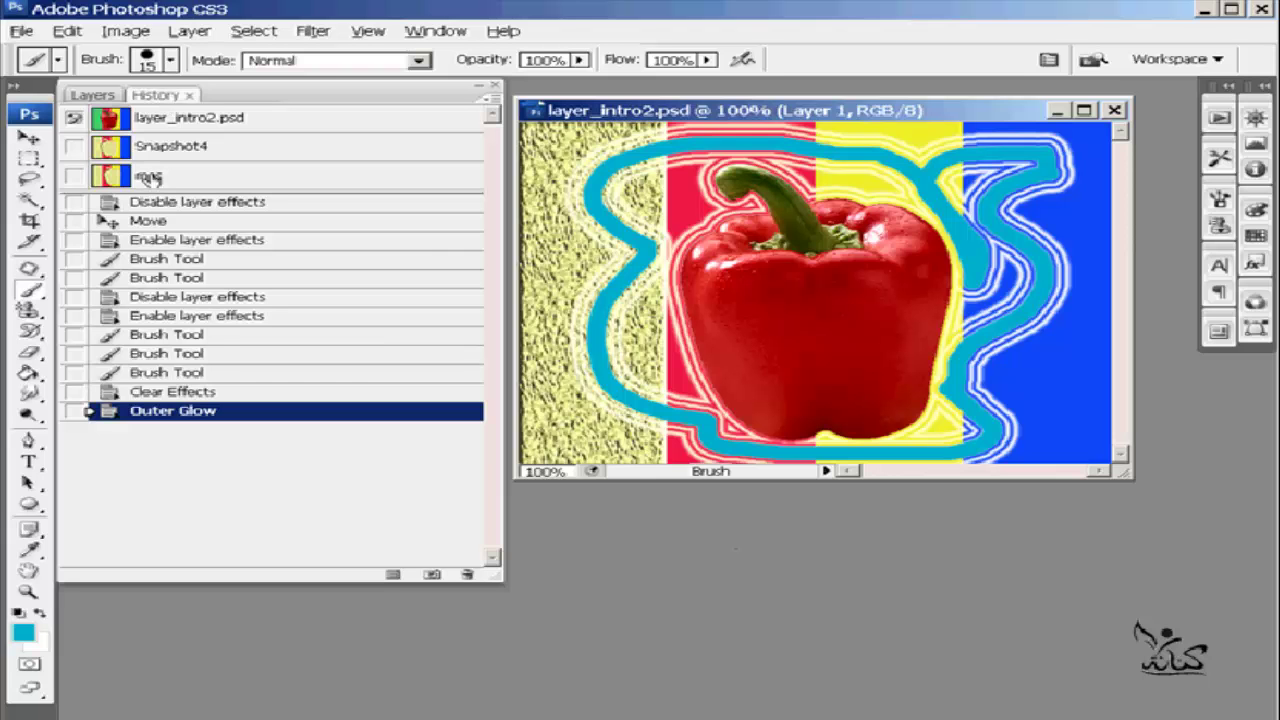
left_click(148, 177)
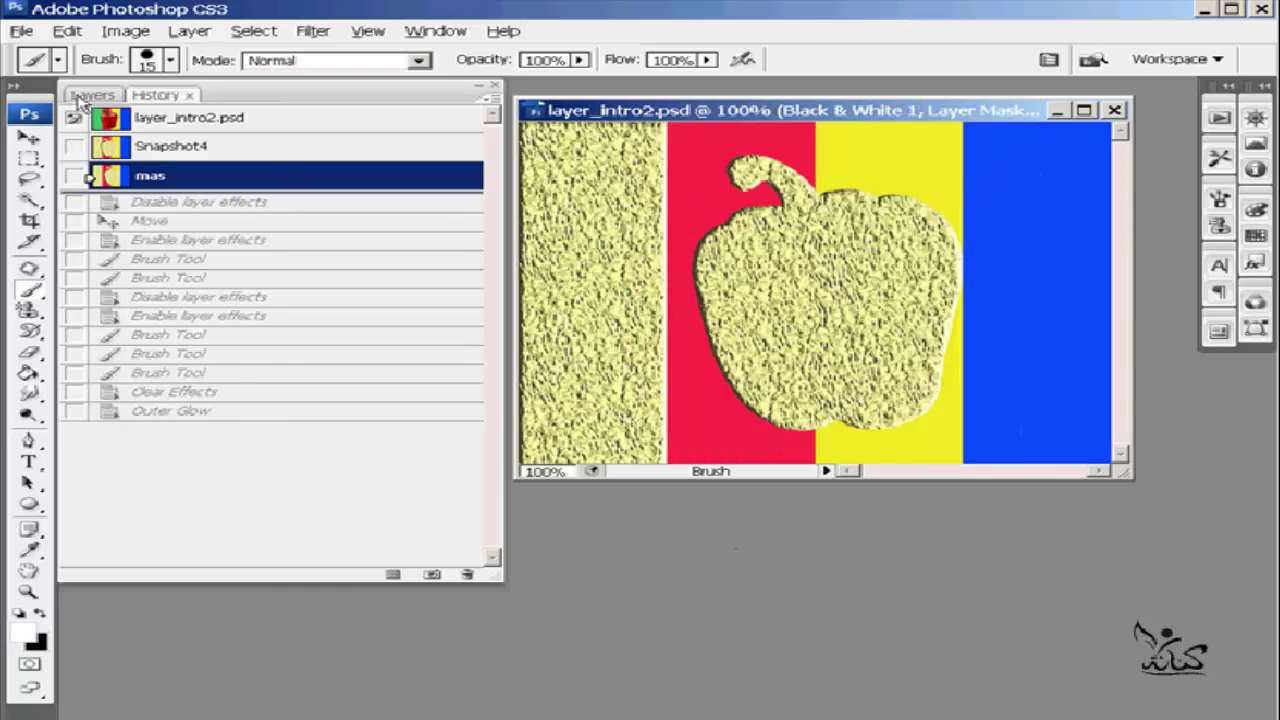
left_click(88, 96)
mouse_move(500, 578)
left_mouse_down()
mouse_move(545, 678)
mouse_move(500, 676)
left_mouse_up()
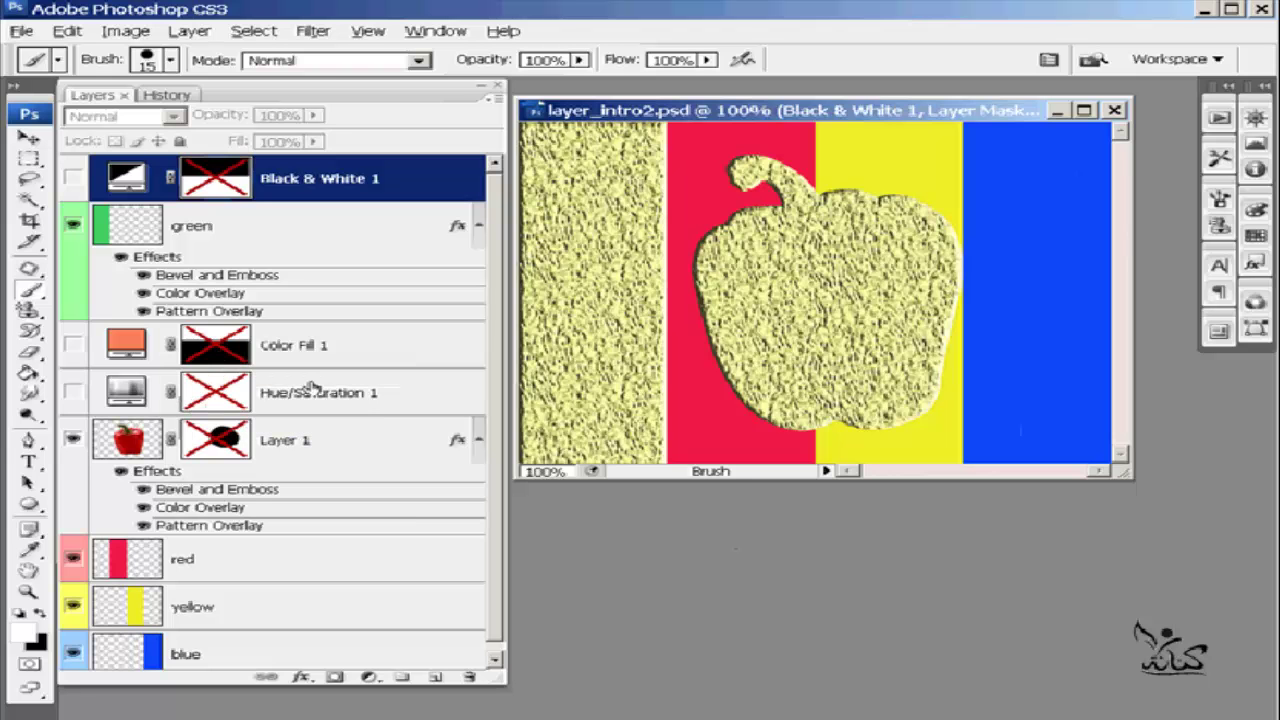
Re-enable the disabled masks on Black & White 1, Color Fill 1, Layer 1 and Hue/Saturation 1
right_click(216, 177)
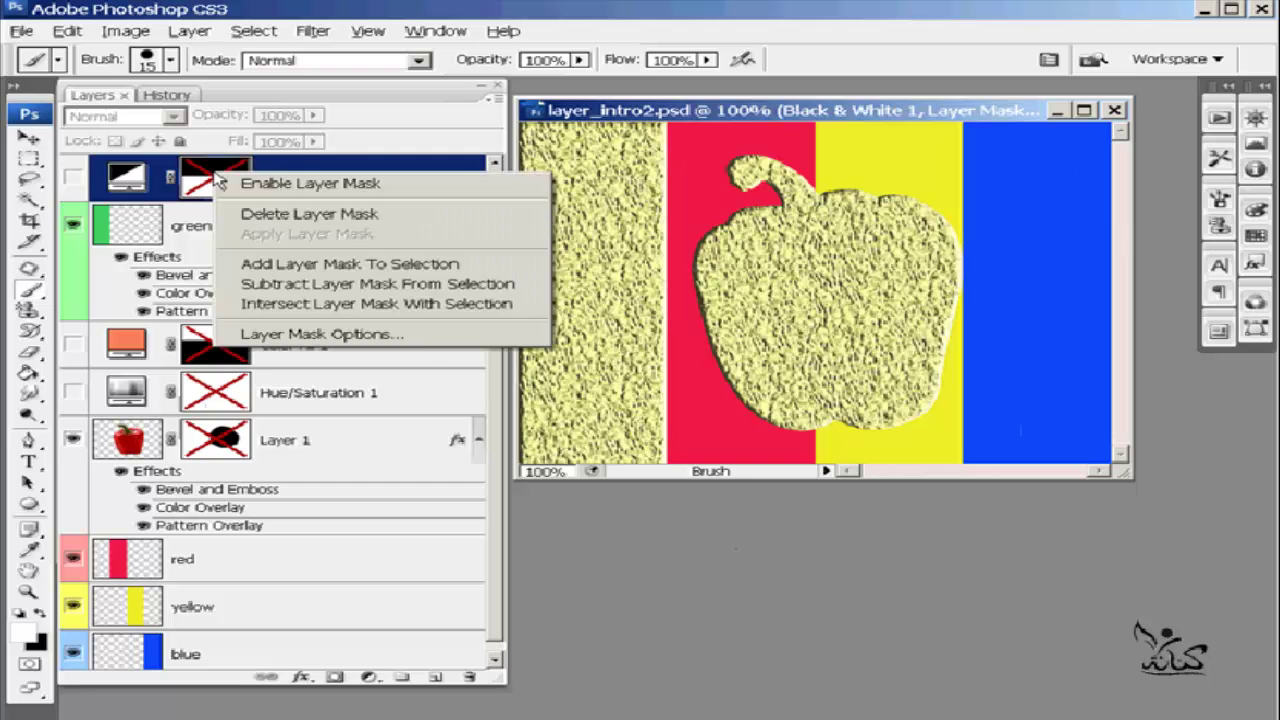
left_click(259, 186)
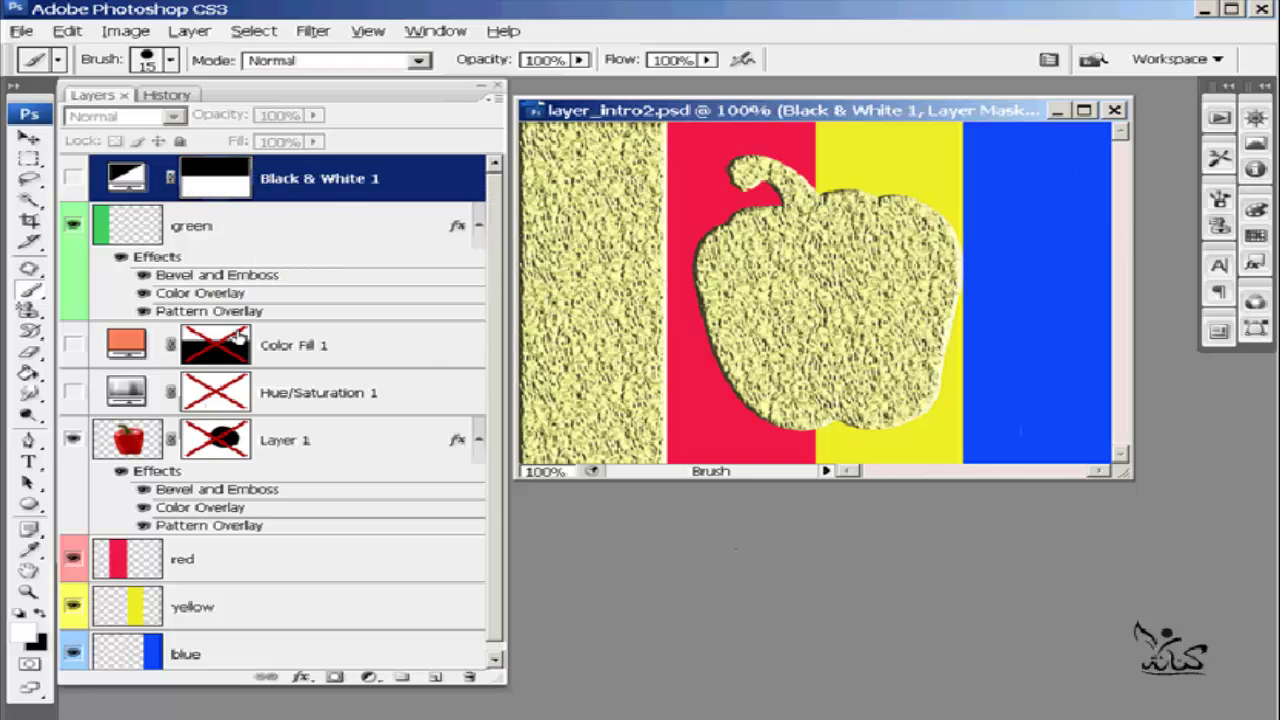
right_click(237, 340)
left_click(310, 345)
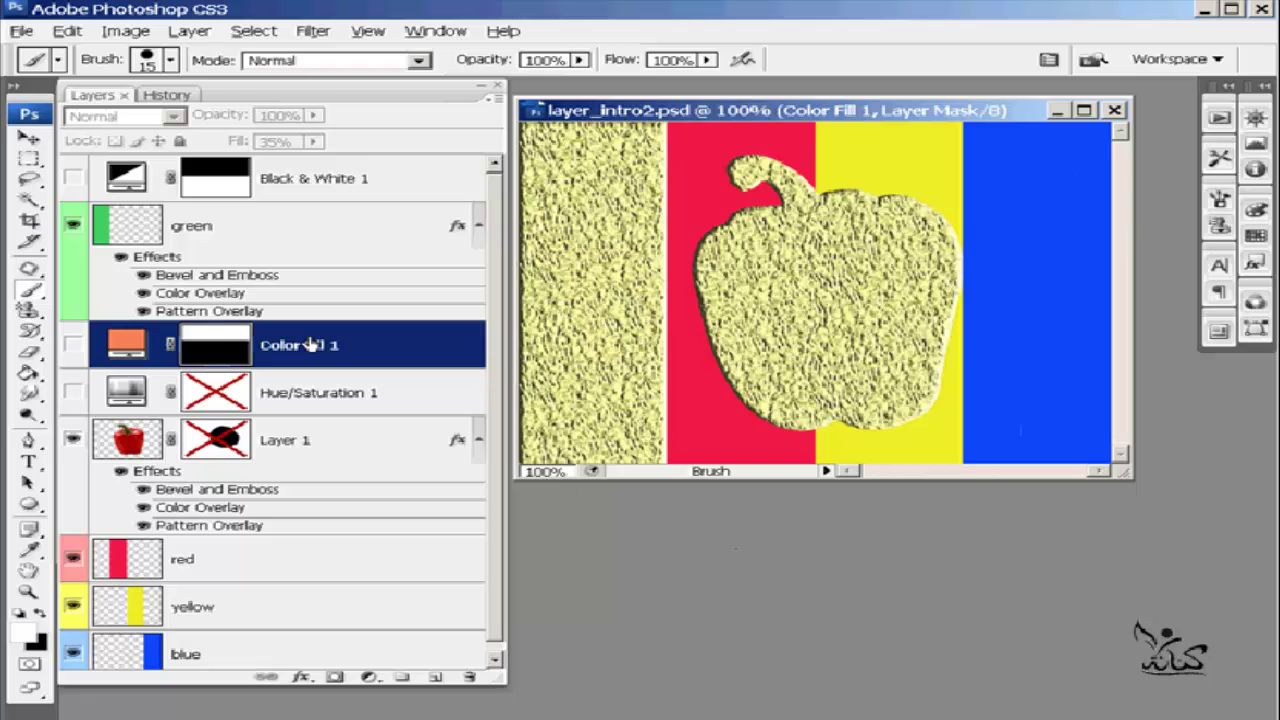
right_click(230, 442)
left_click(262, 448)
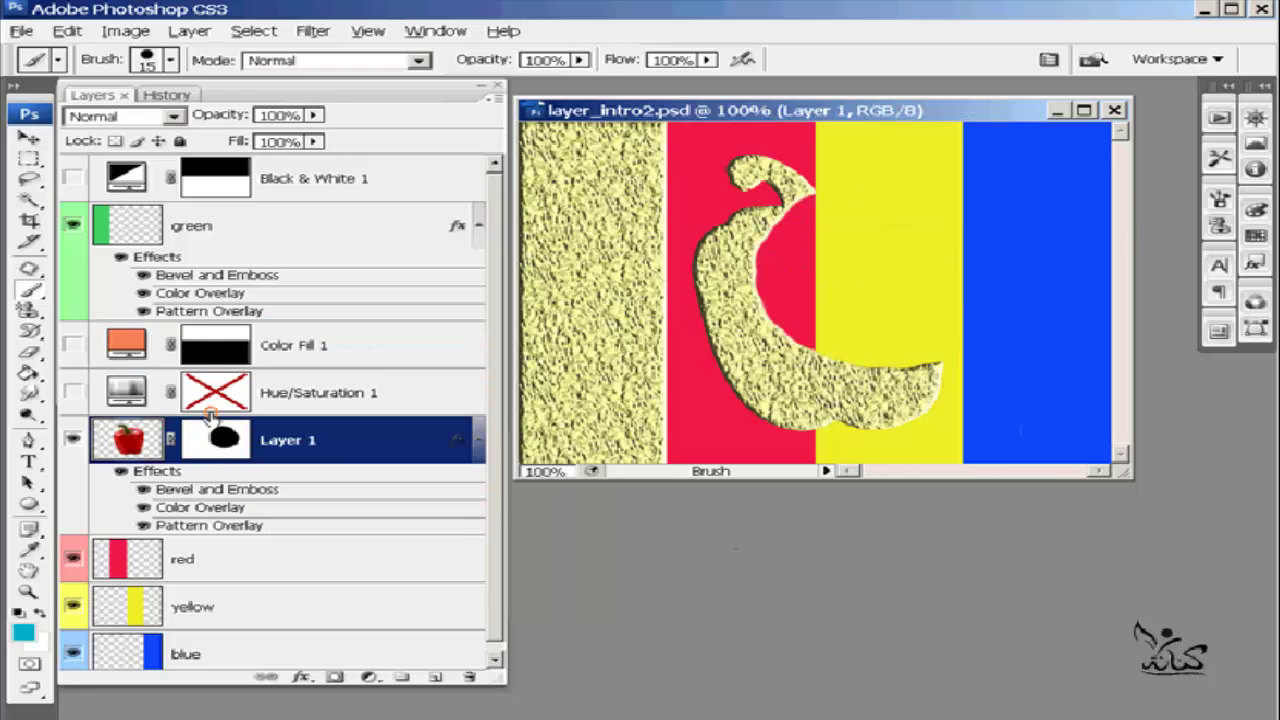
right_click(216, 393)
left_click(256, 403)
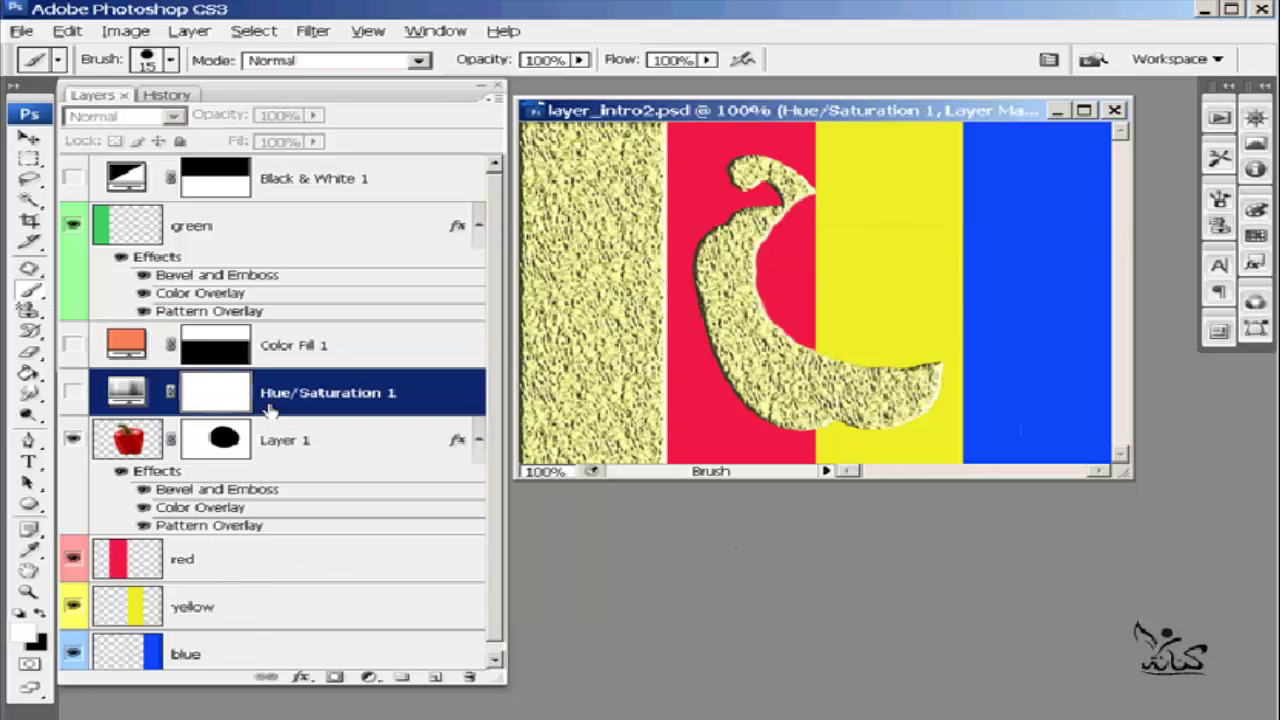
scroll(508, 330, "down", 1)
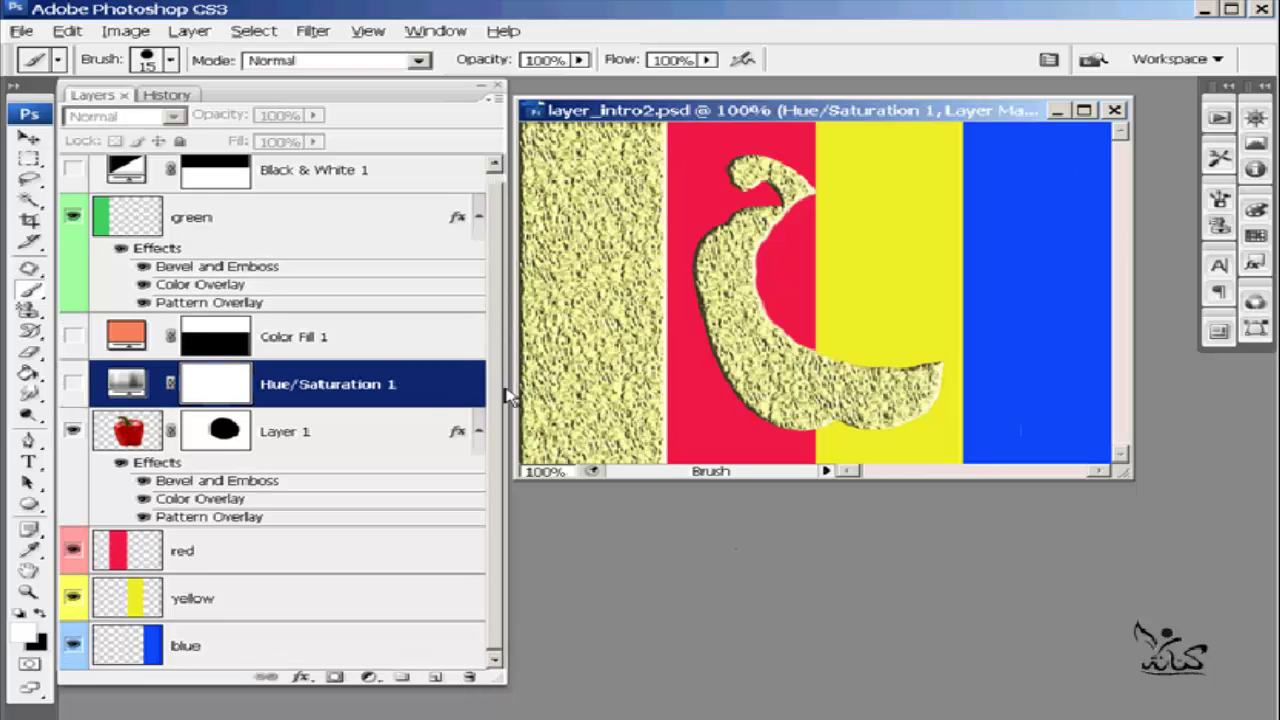
left_click_drag(497, 397, 510, 292)
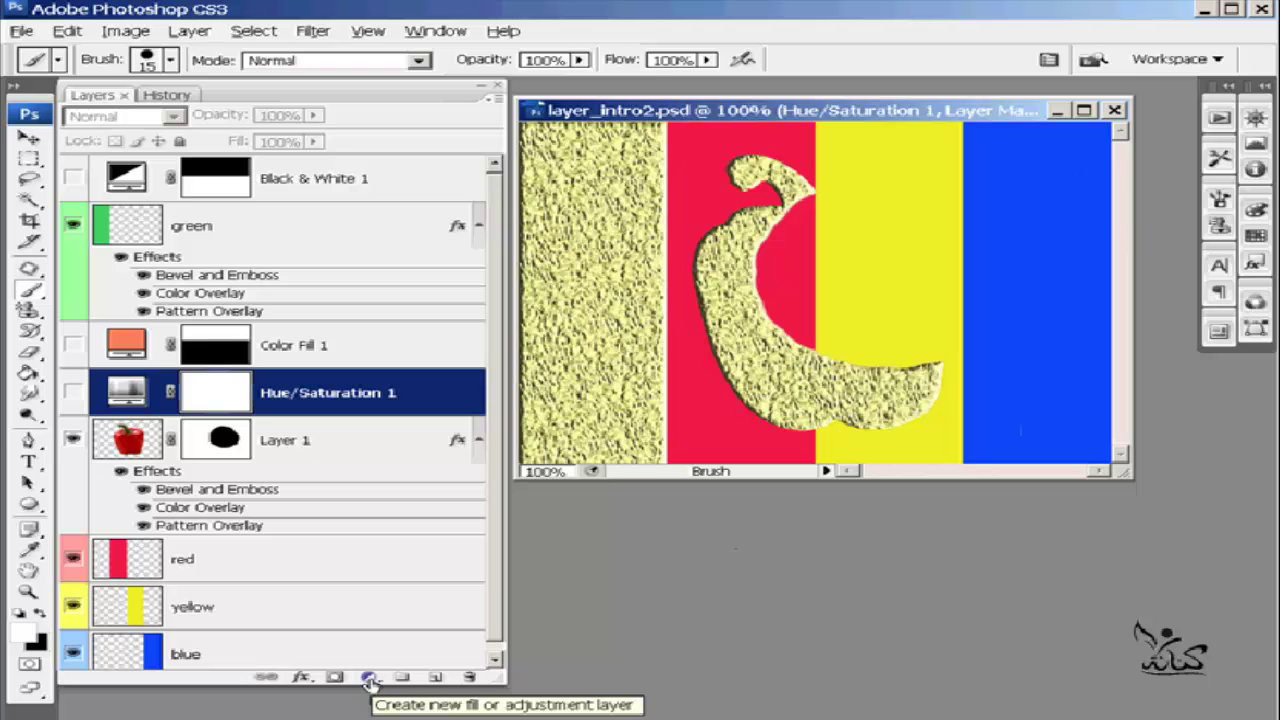
Turn on visibility for Hue/Saturation 1, Color Fill 1 and Black & White 1
left_click(72, 393)
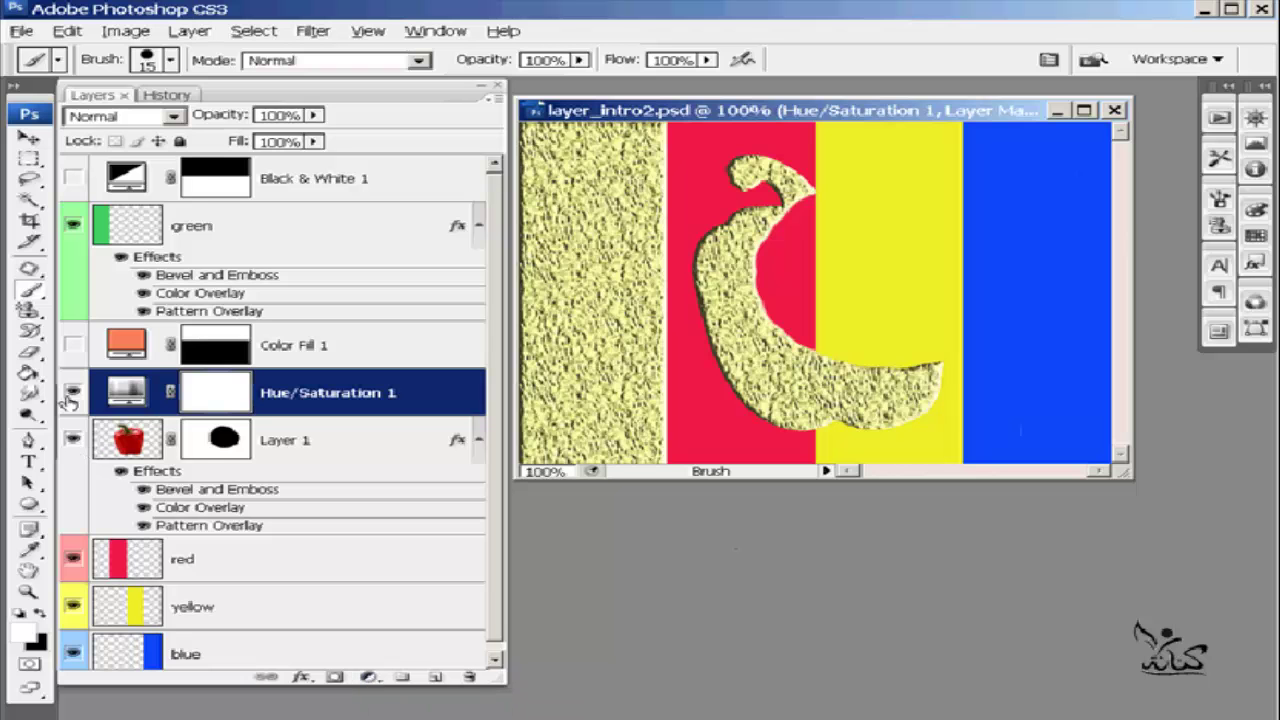
left_click(72, 345)
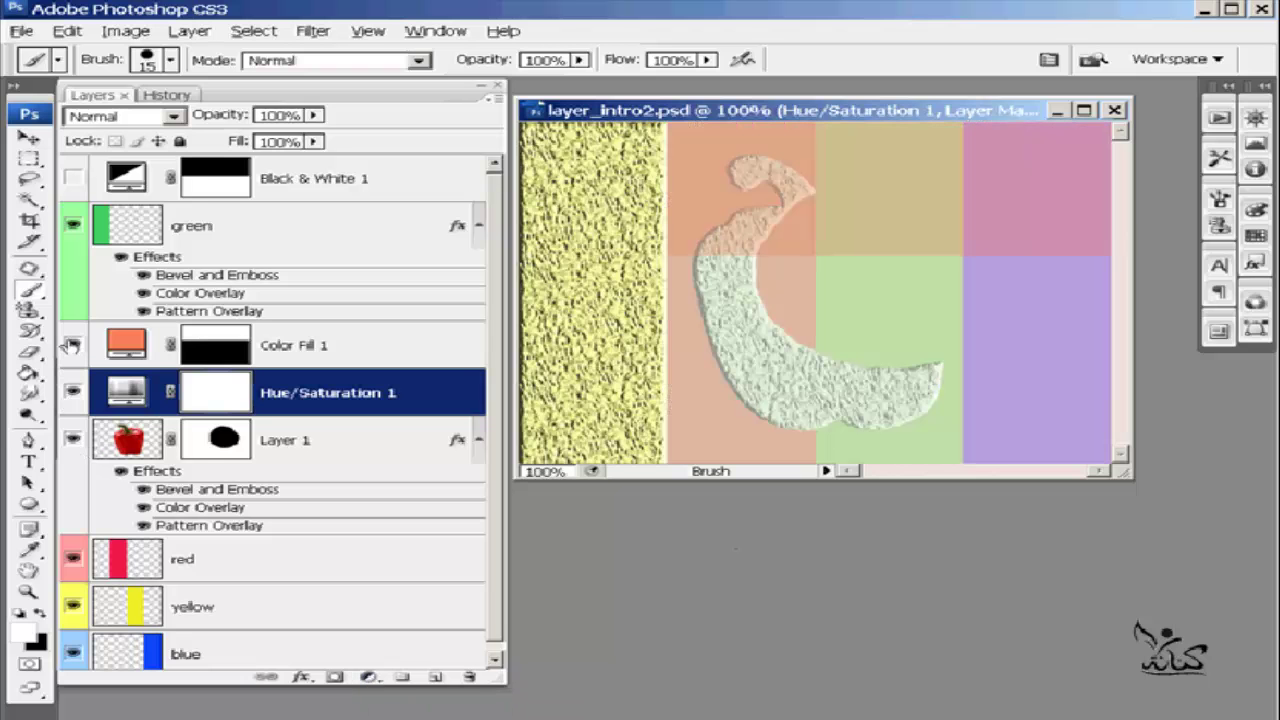
left_click(73, 179)
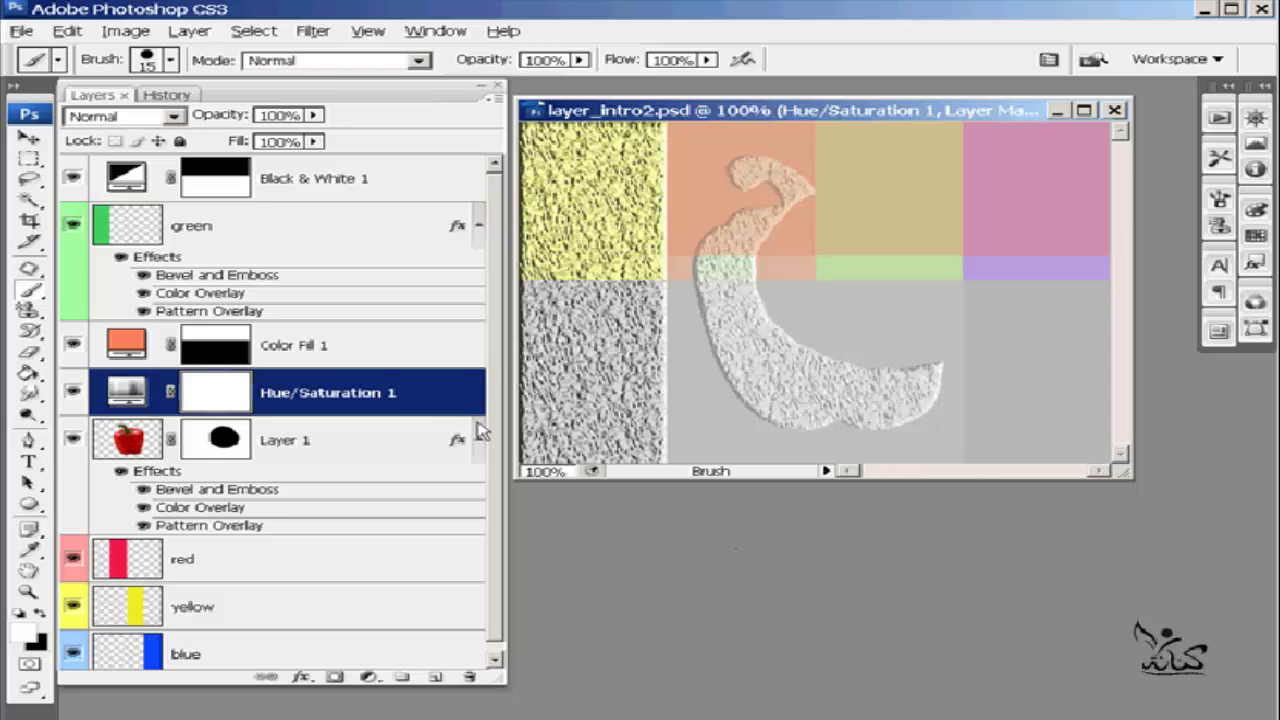
left_click_drag(498, 355, 498, 437)
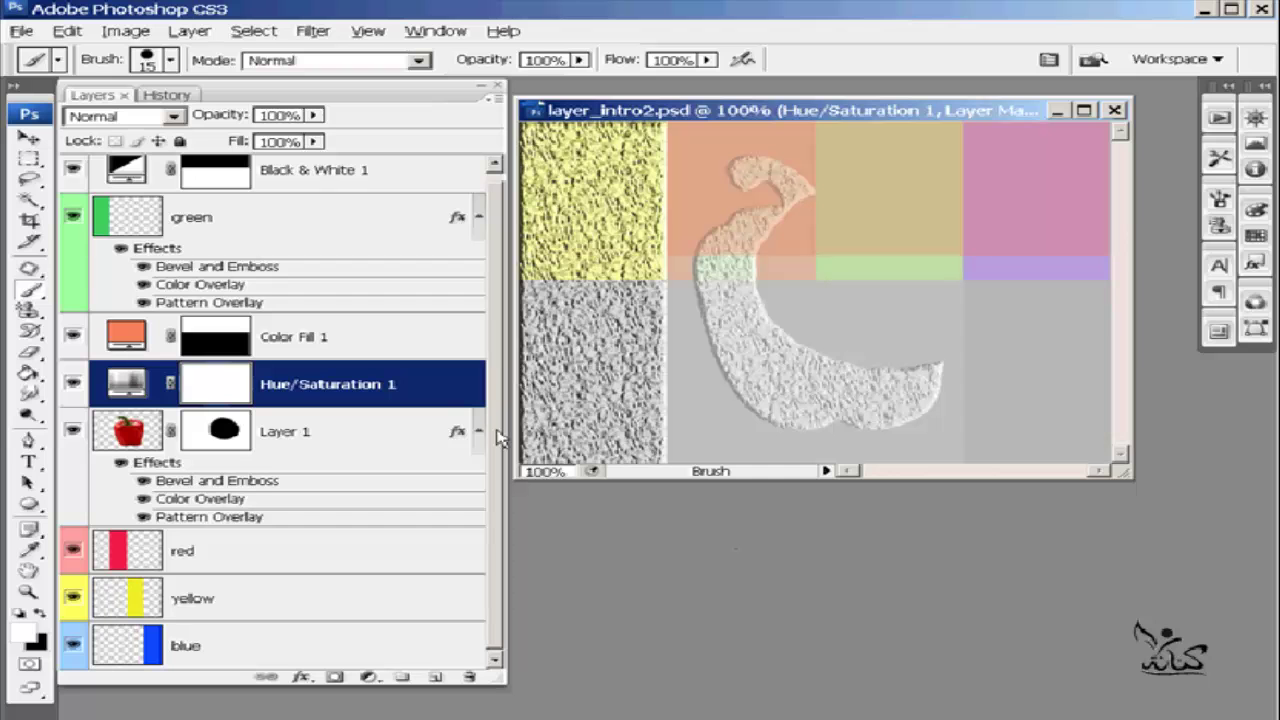